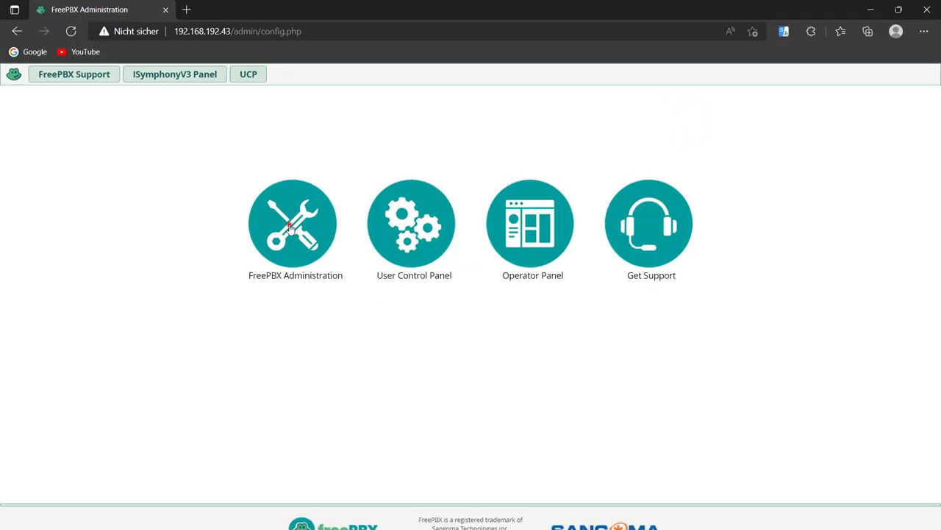
# Log in to FreePBX Administration as admin and let the browser save the password.
pyautogui.click(290, 225)
pyautogui.write('admi')
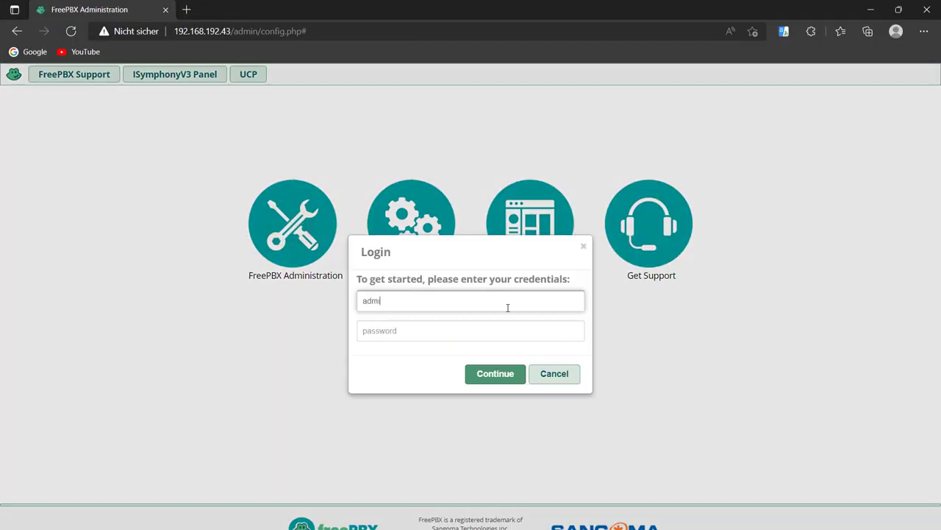
pyautogui.write('n')
pyautogui.press('Tab')
pyautogui.write('adm')
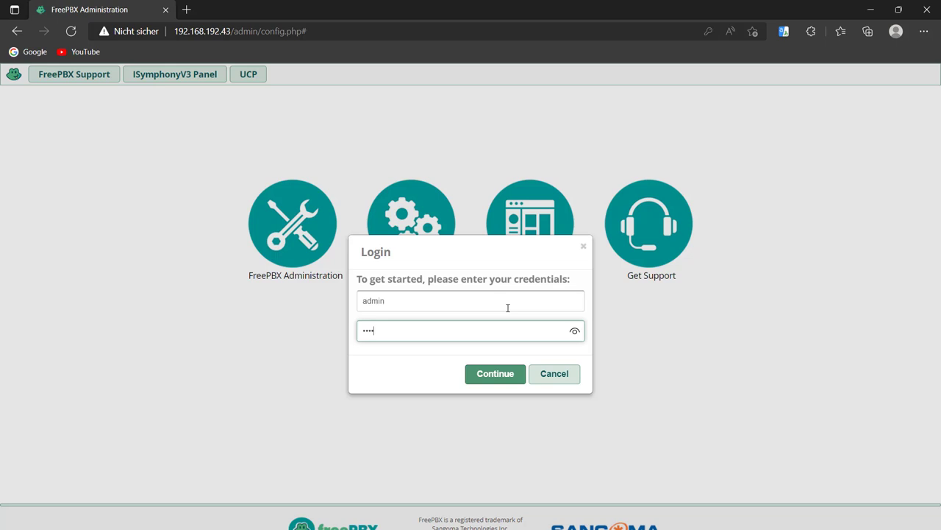
pyautogui.press('Return')
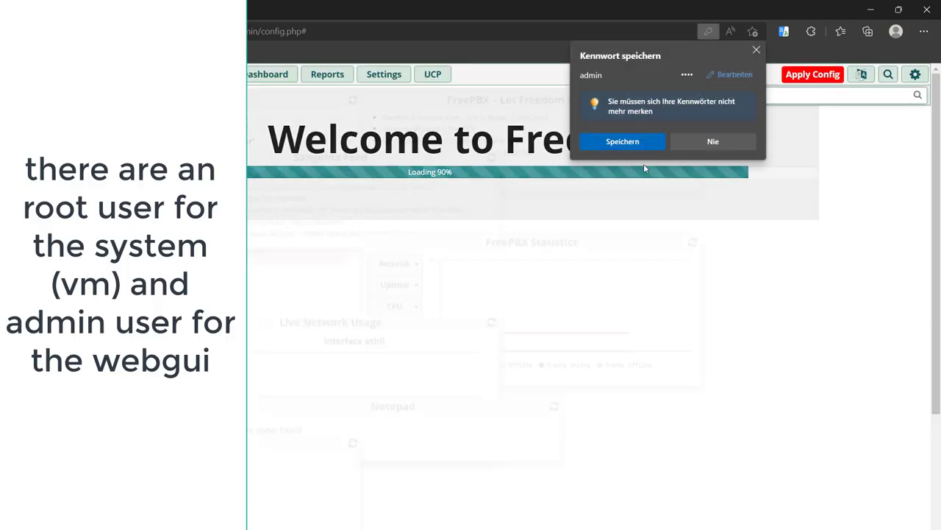
pyautogui.click(626, 142)
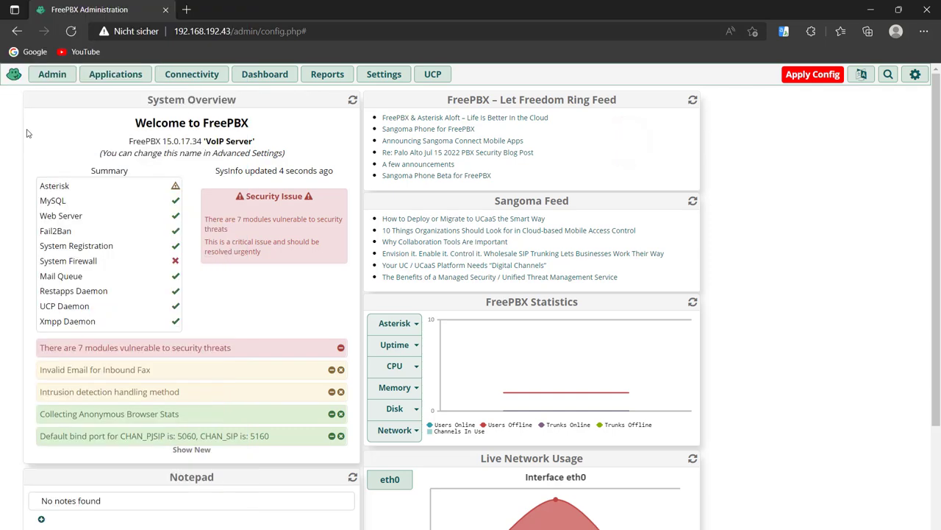
pyautogui.moveTo(397, 81)
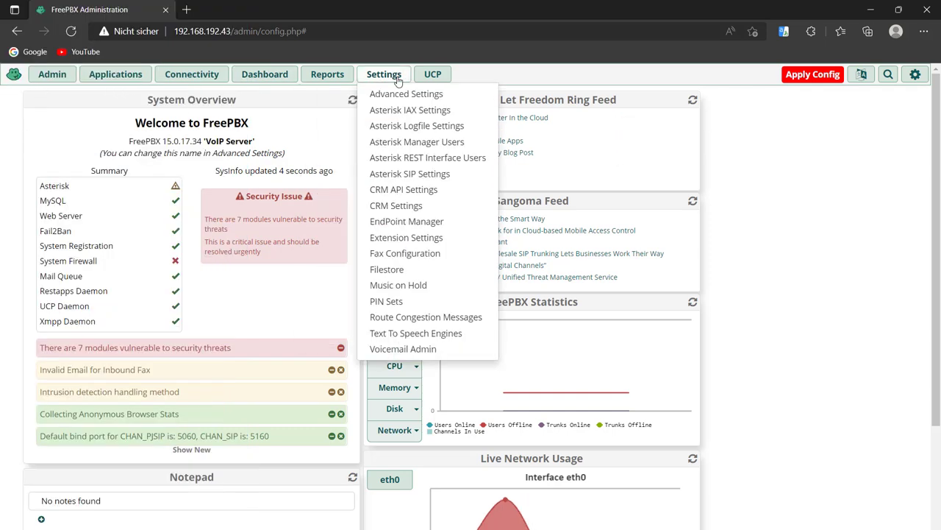
pyautogui.moveTo(49, 74)
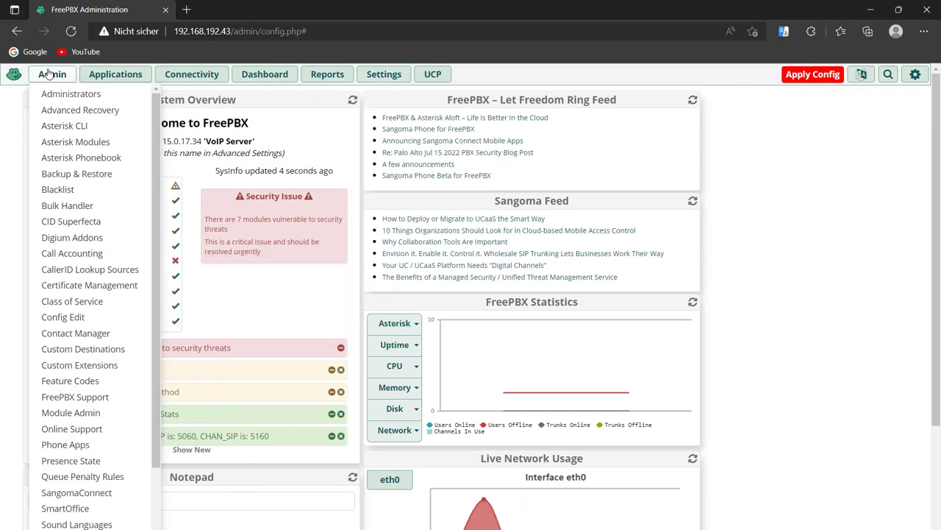
pyautogui.scroll(-2, 85, 243)
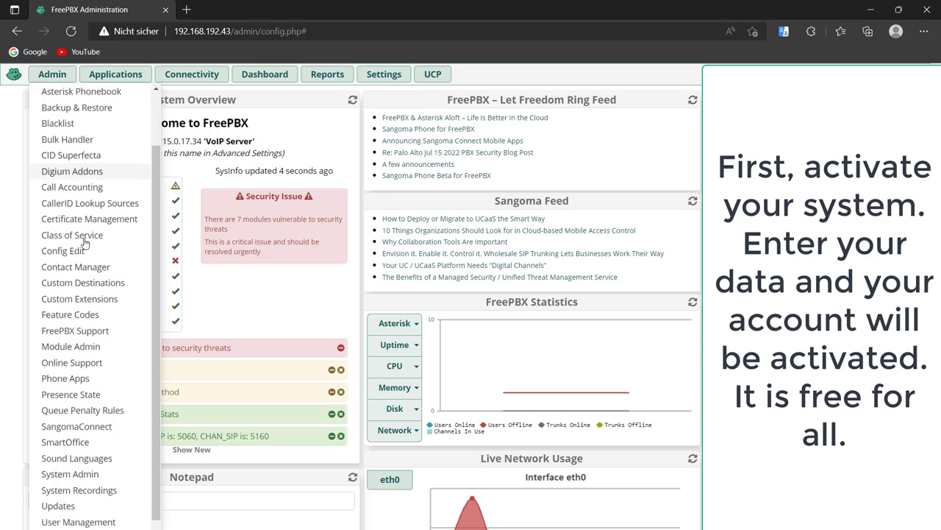
pyautogui.scroll(-1, 85, 243)
# Go through System Admin's Activation, DNS, Network Settings, Hostname and HTTPS Setup pages.
pyautogui.click(84, 447)
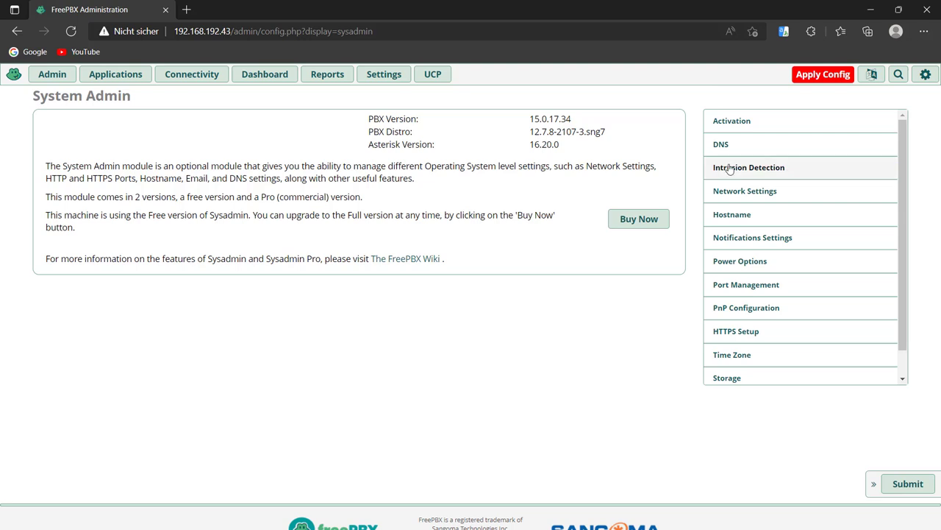
pyautogui.click(742, 125)
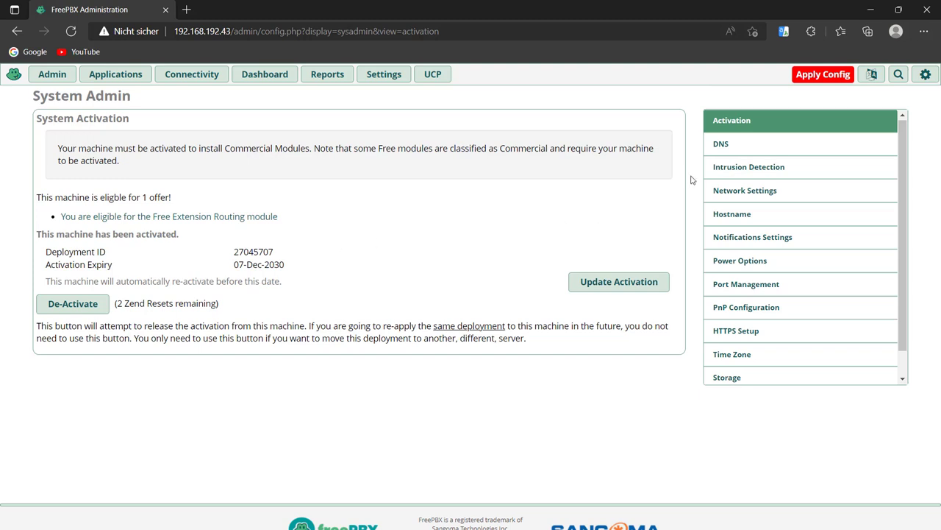
pyautogui.click(728, 145)
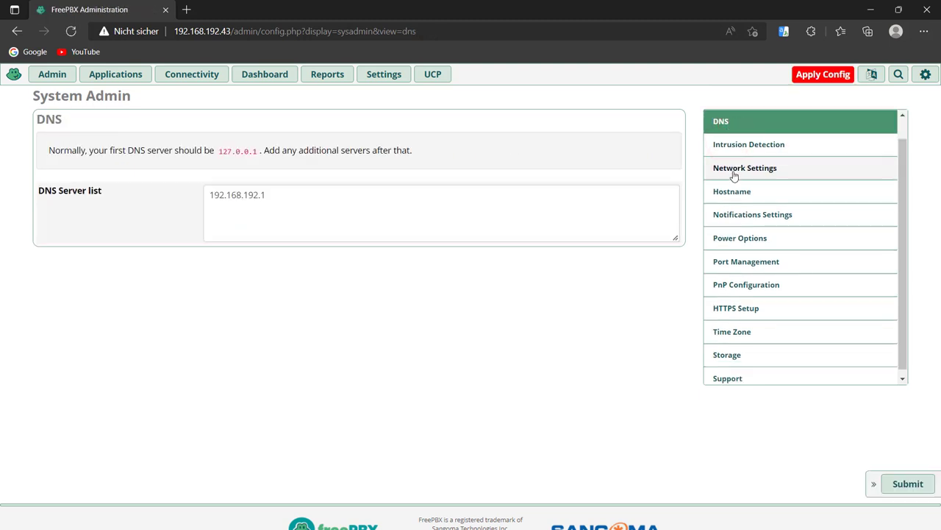
pyautogui.click(734, 174)
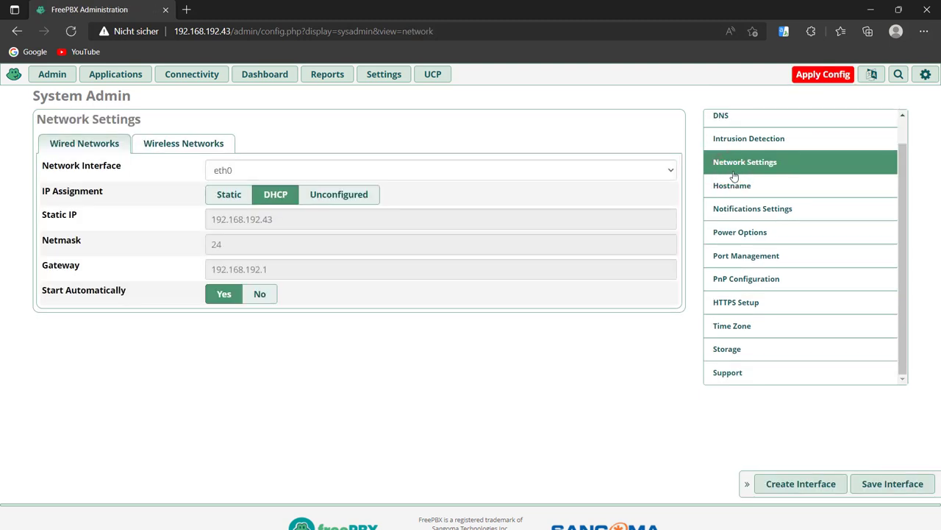
pyautogui.click(738, 188)
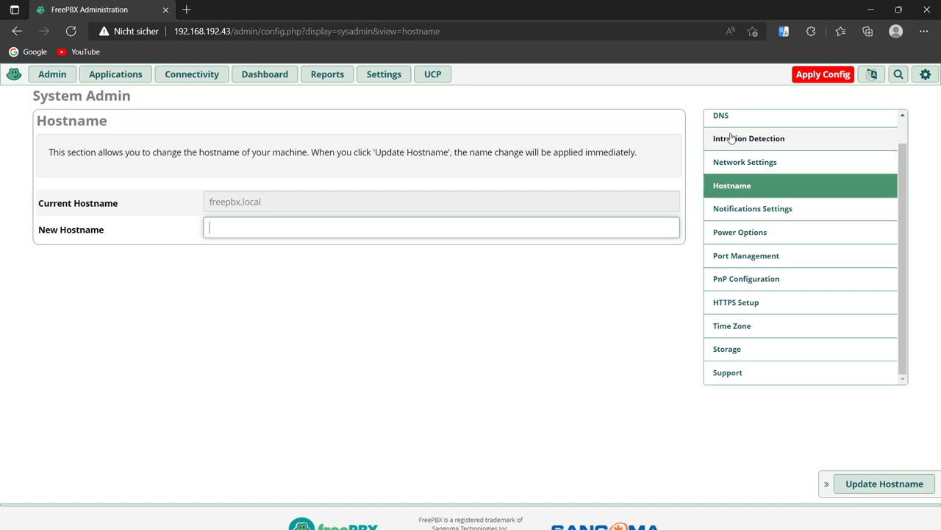
pyautogui.click(729, 308)
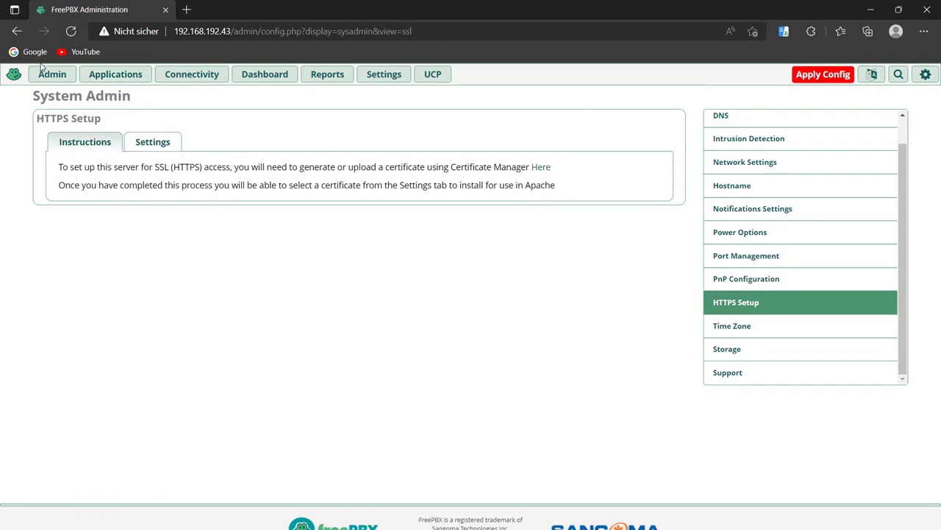
pyautogui.moveTo(47, 80)
pyautogui.scroll(-2, 78, 261)
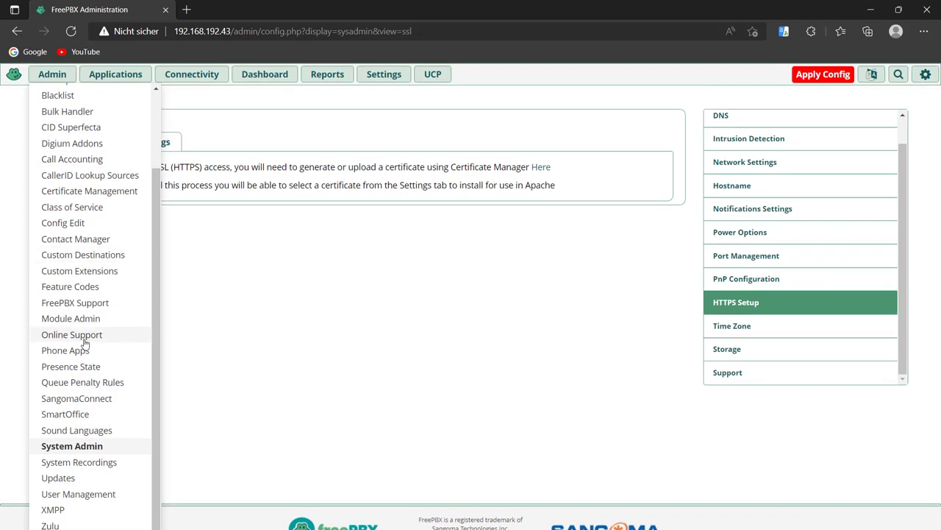
# Start adding a new PJSIP extension from the Extensions list.
pyautogui.scroll(2, 84, 344)
pyautogui.moveTo(115, 83)
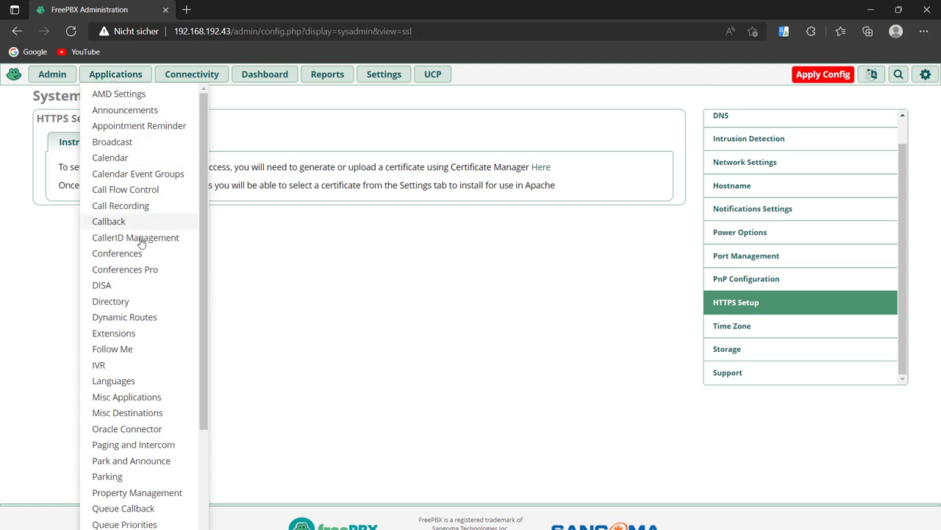
pyautogui.click(124, 337)
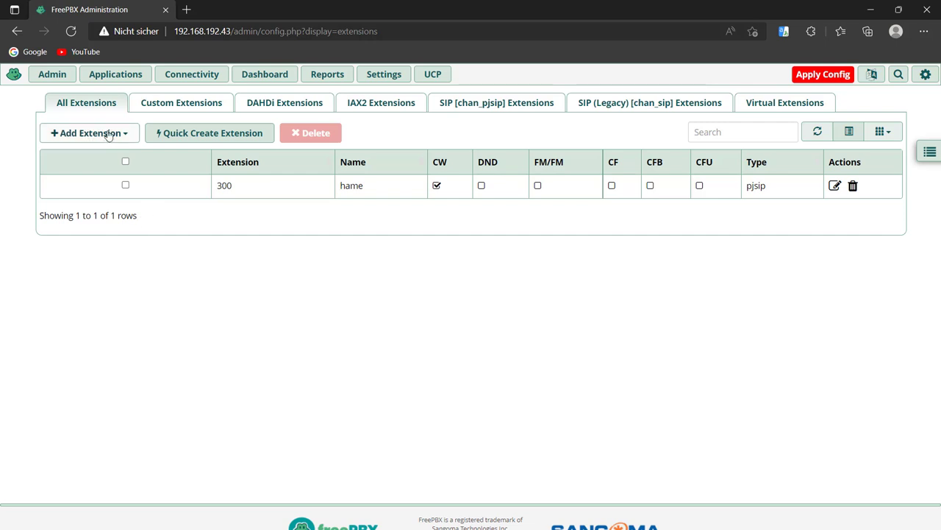
pyautogui.click(107, 133)
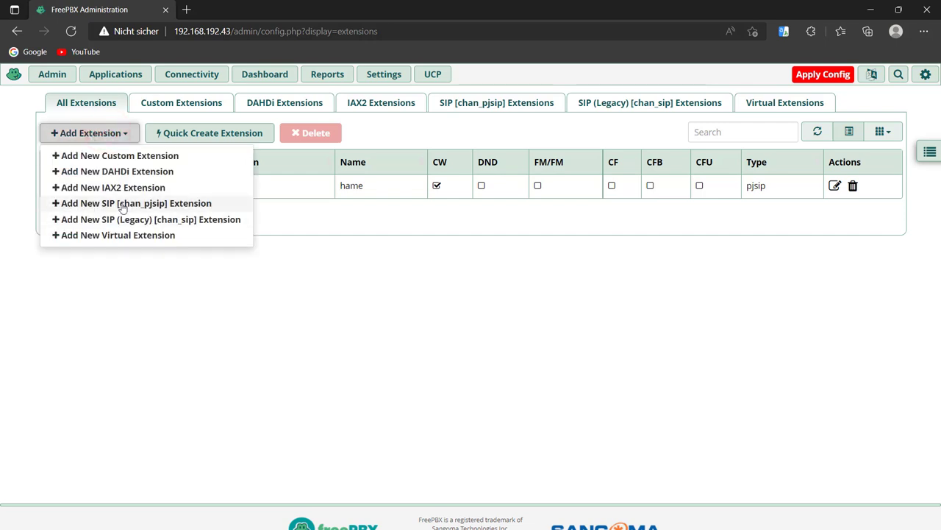
pyautogui.click(122, 205)
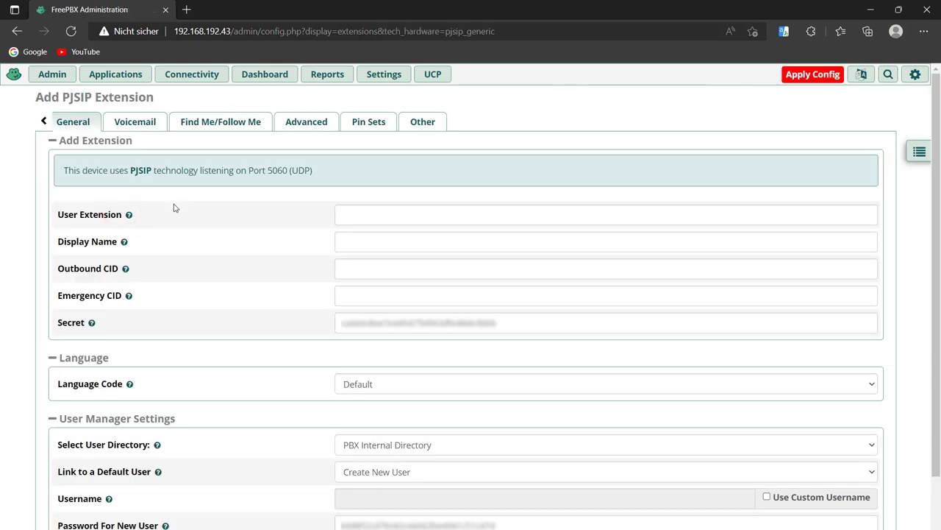
# Enter extension number 200, display name testuser and a custom secret.
pyautogui.click(365, 215)
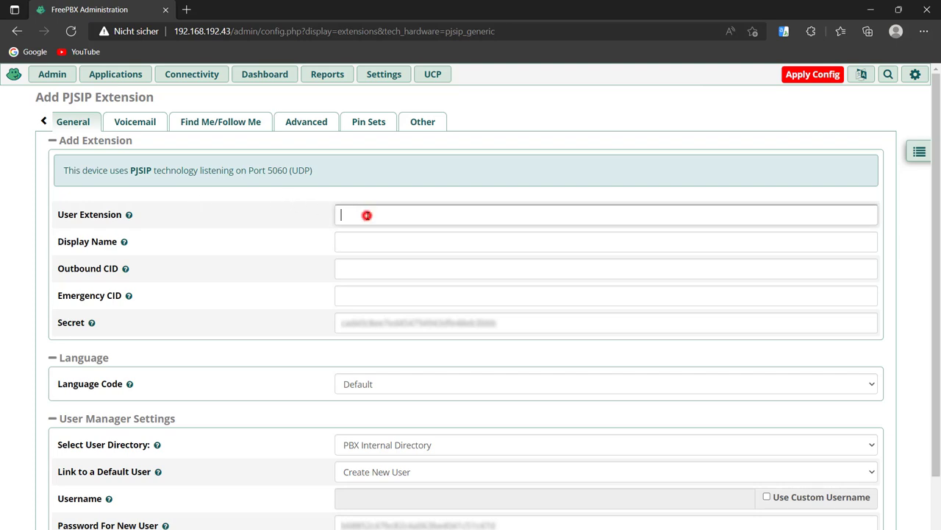
pyautogui.write('200')
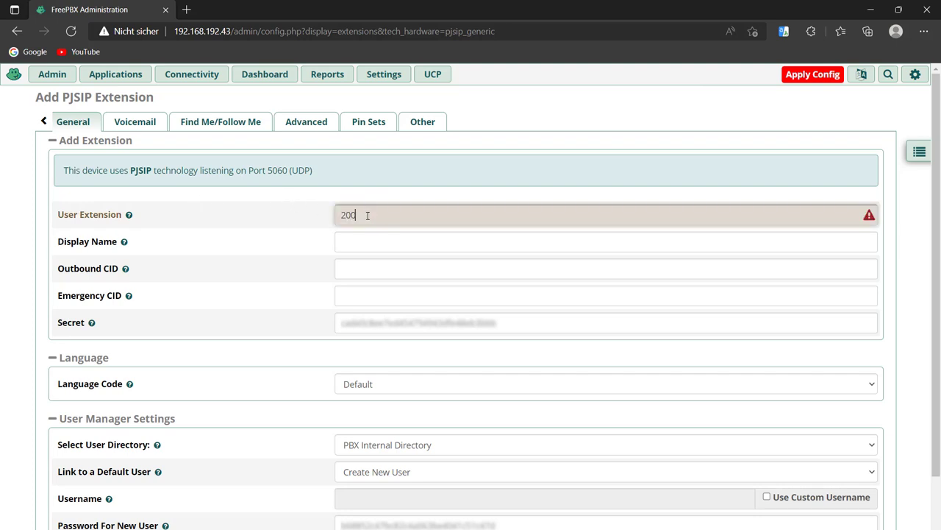
pyautogui.click(360, 247)
pyautogui.write('testuser')
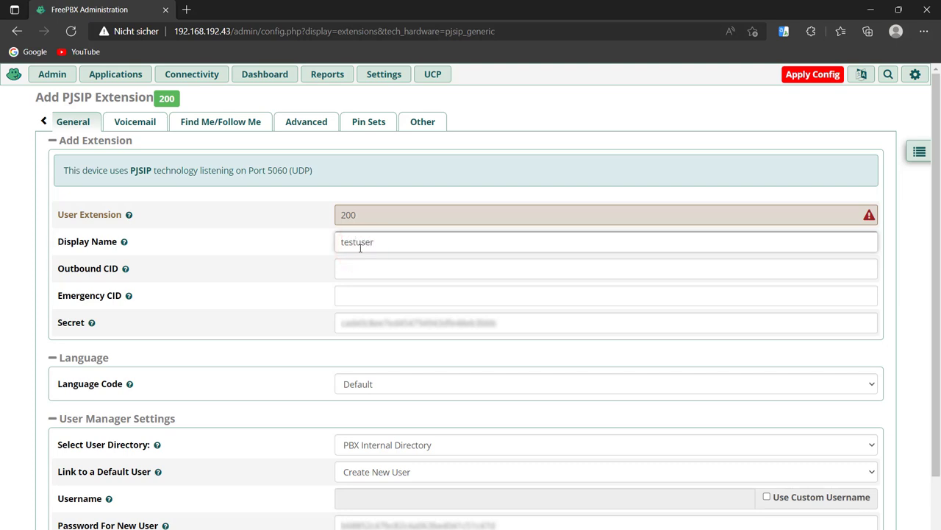
pyautogui.click(360, 317)
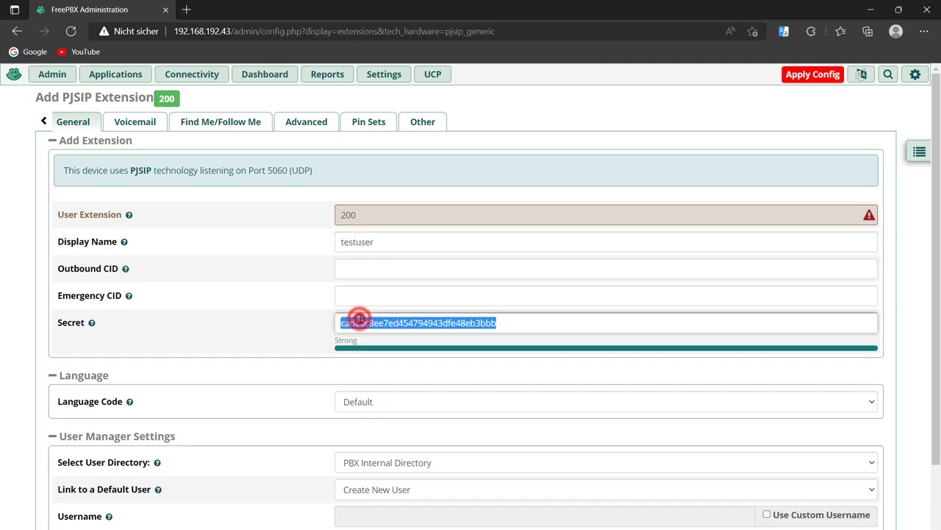
pyautogui.write('123456789')
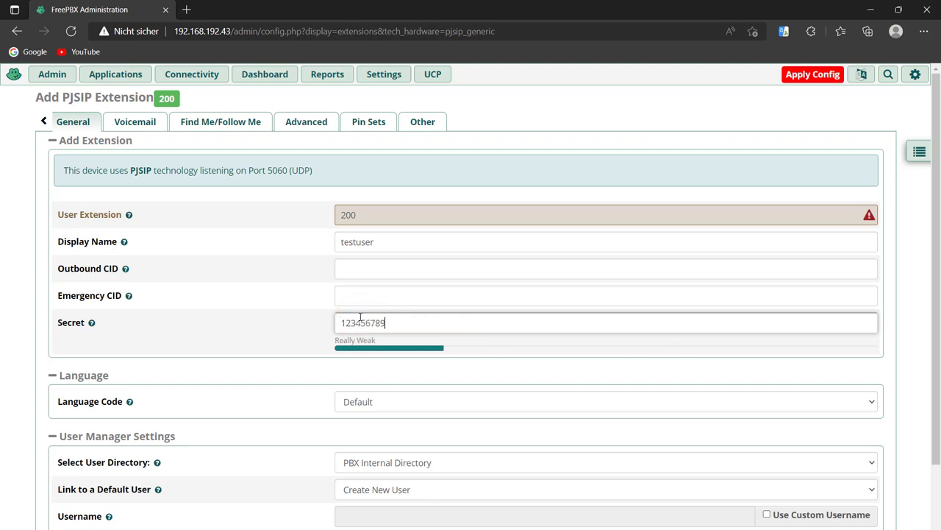
pyautogui.scroll(-1, 359, 318)
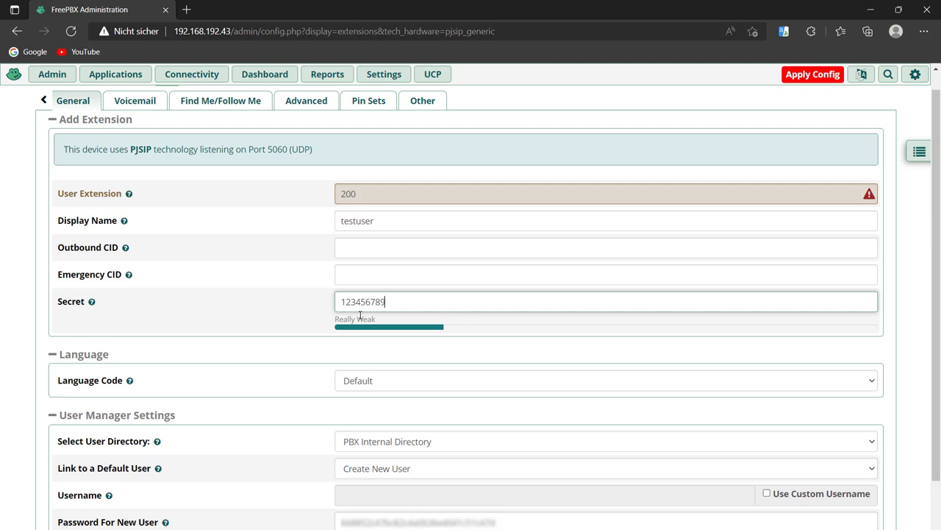
pyautogui.scroll(-1, 358, 315)
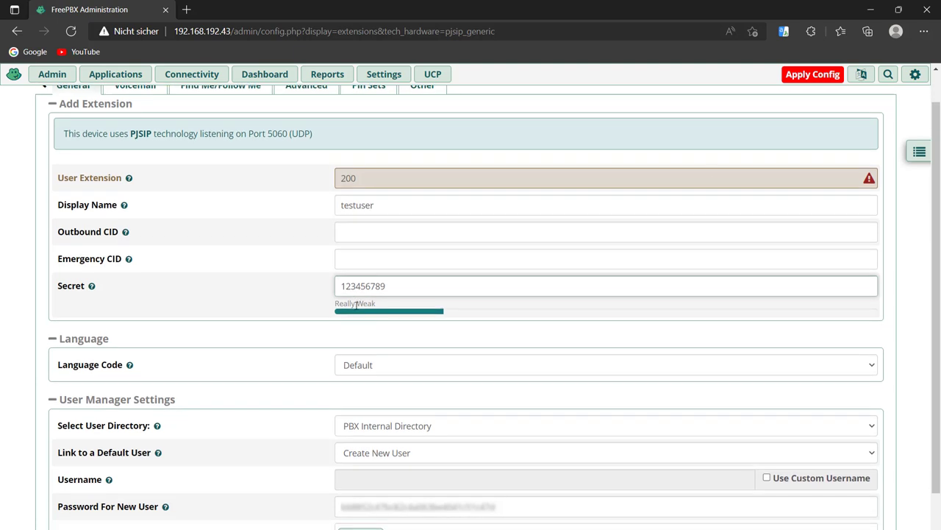
# Replace the already-used extension number 200 with 111.
pyautogui.click(870, 179)
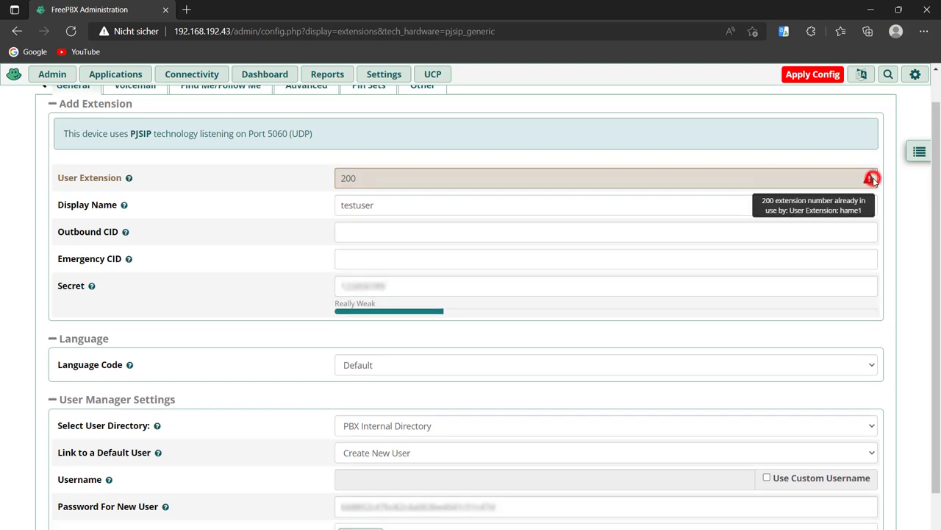
pyautogui.doubleClick(799, 175)
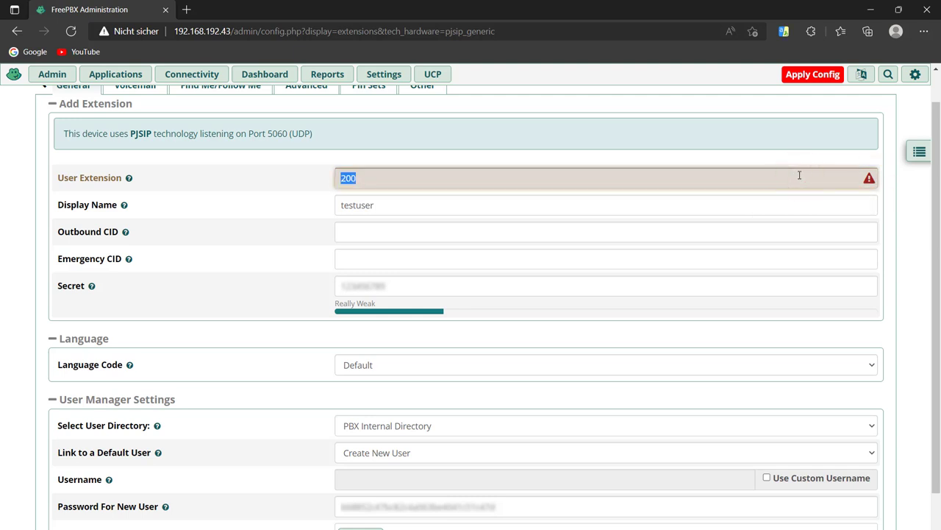
pyautogui.write('111')
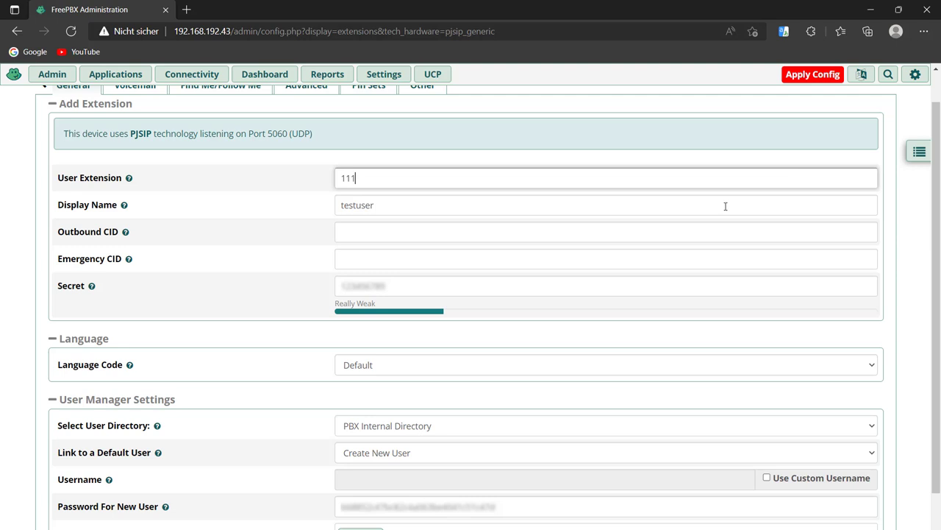
pyautogui.click(259, 281)
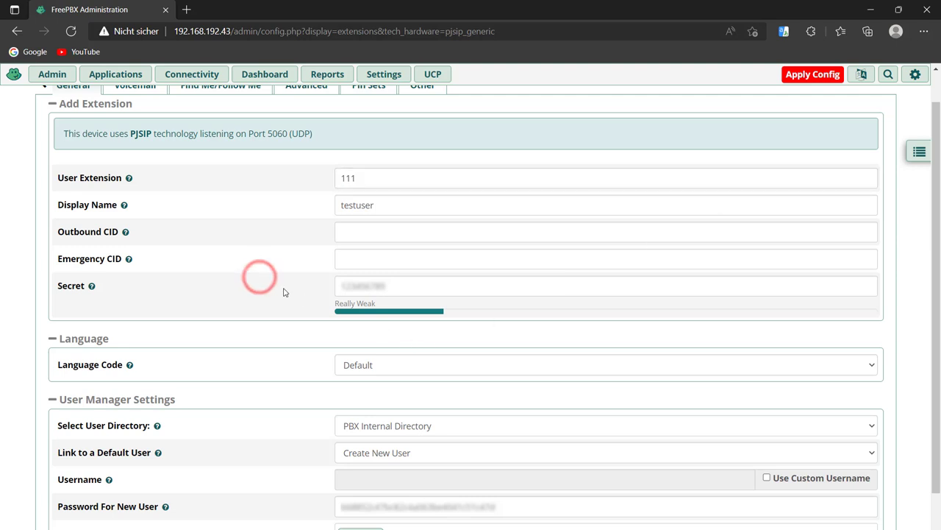
pyautogui.scroll(-1, 284, 292)
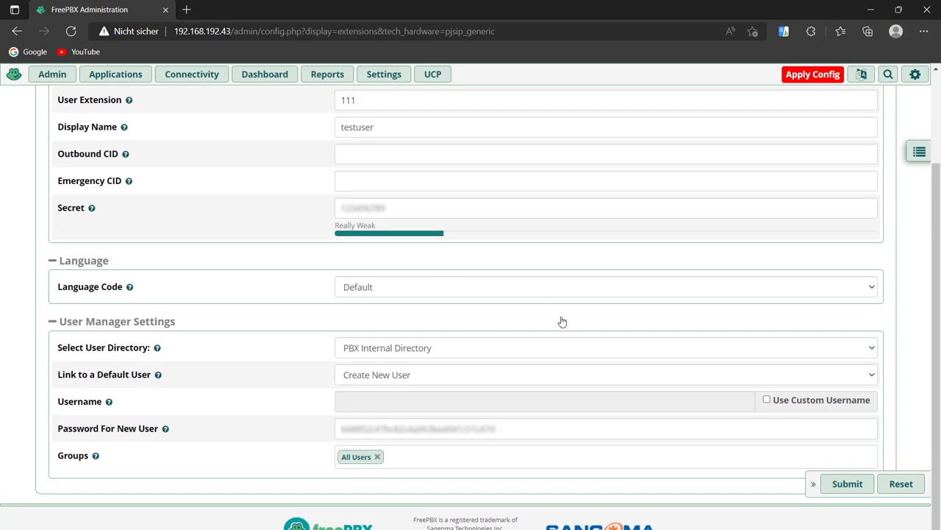
# Save extension 111, then delete extension 300 from the extension list.
pyautogui.click(838, 488)
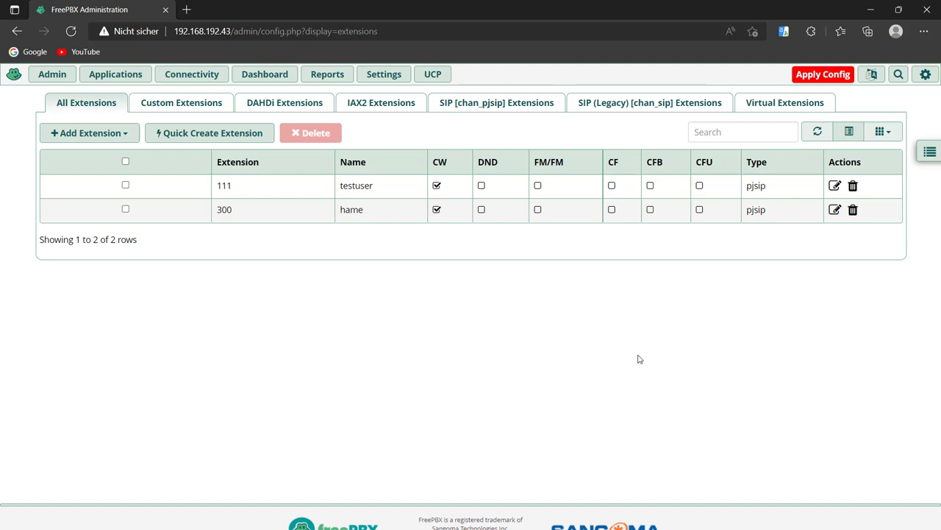
pyautogui.click(853, 210)
pyautogui.click(515, 101)
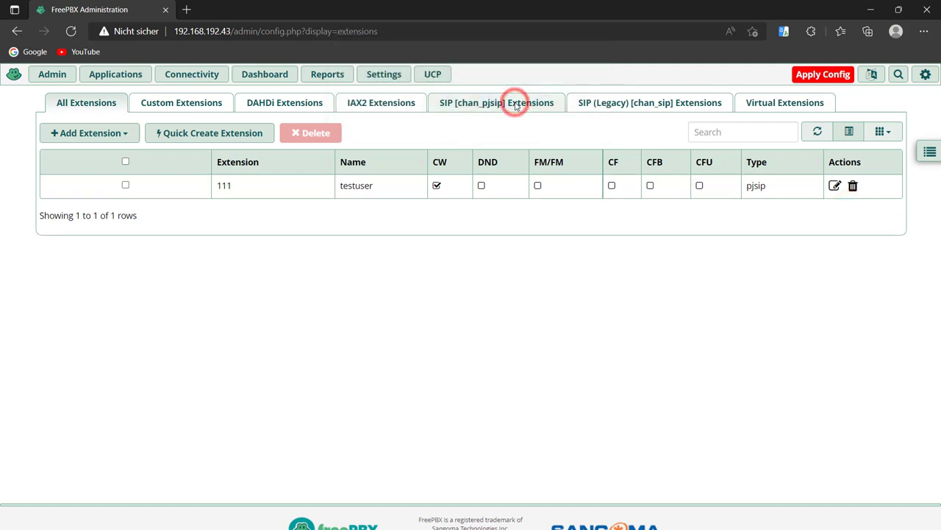
pyautogui.click(118, 136)
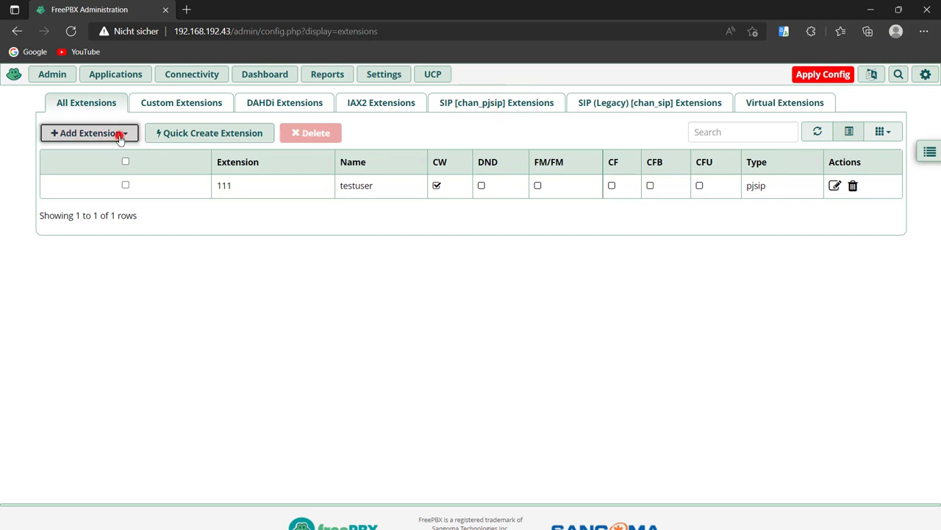
# Choose PJSIP and enter extension number 222 with display name testuser2.
pyautogui.click(139, 211)
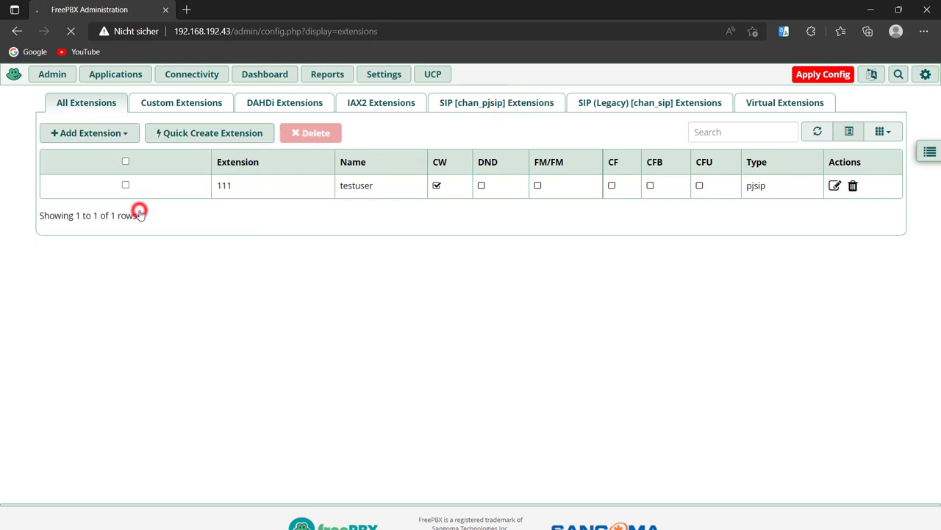
pyautogui.click(358, 215)
pyautogui.write('2')
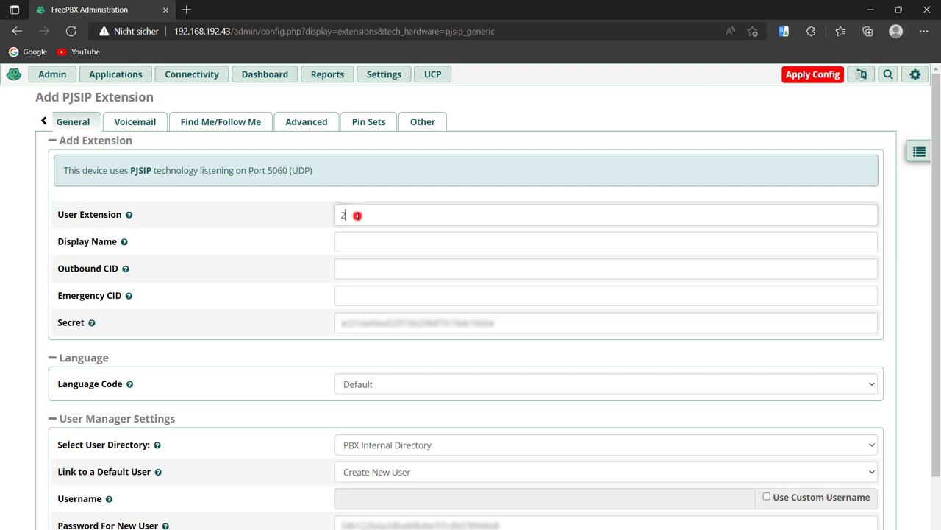
pyautogui.write('22')
pyautogui.click(354, 234)
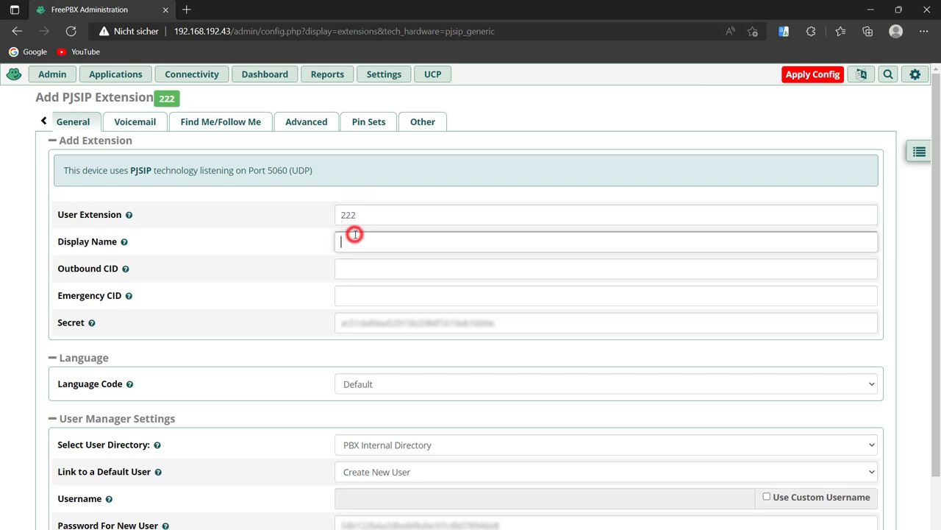
pyautogui.write('testuser')
pyautogui.press('XF86MonBrightnessDown')
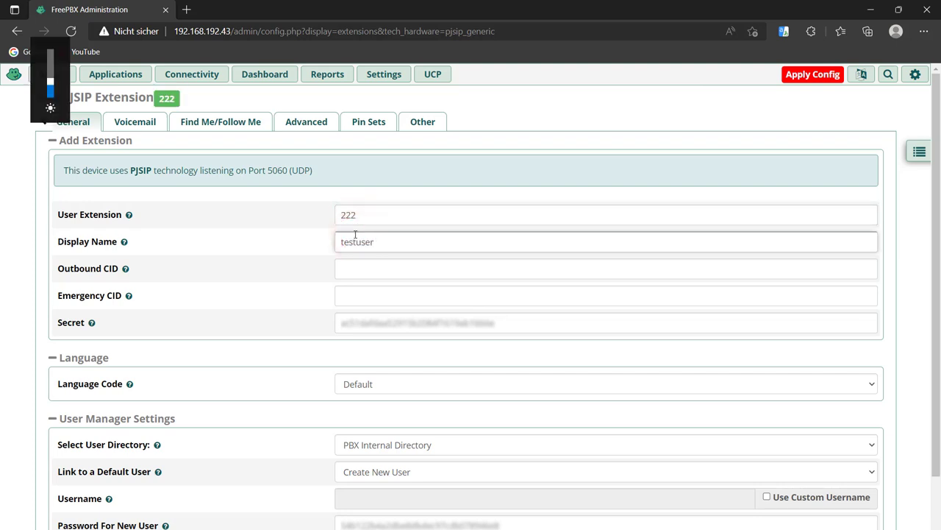
pyautogui.write('ser2')
pyautogui.click(391, 268)
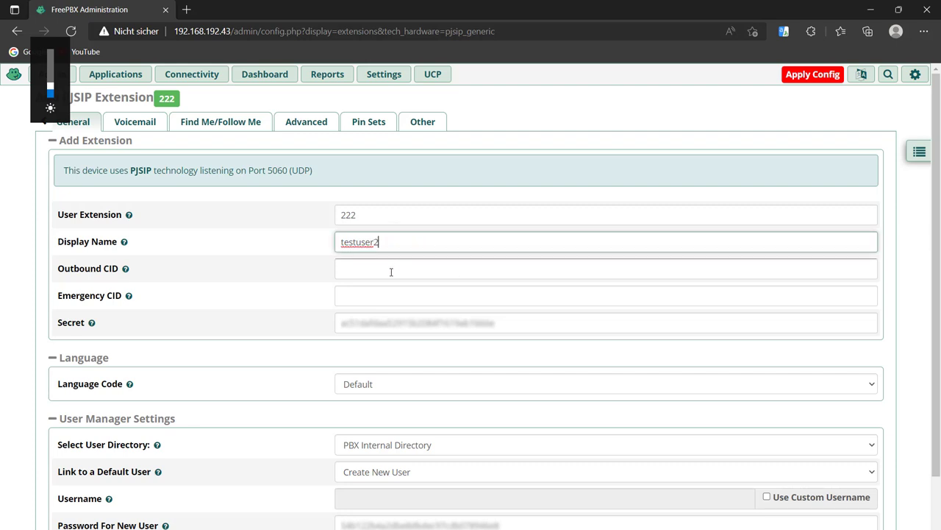
# Overwrite the generated secret with a custom one.
pyautogui.click(380, 316)
pyautogui.doubleClick(380, 316)
pyautogui.write('12')
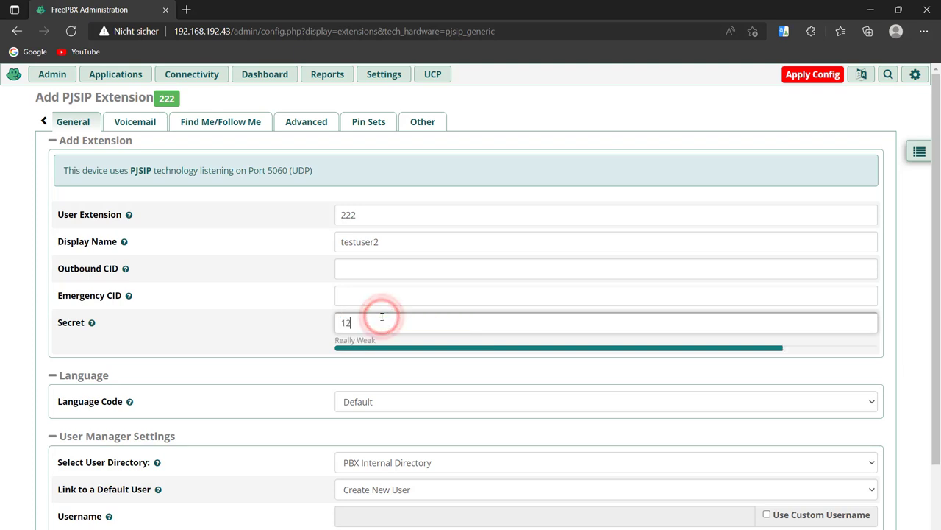
pyautogui.write('3456789')
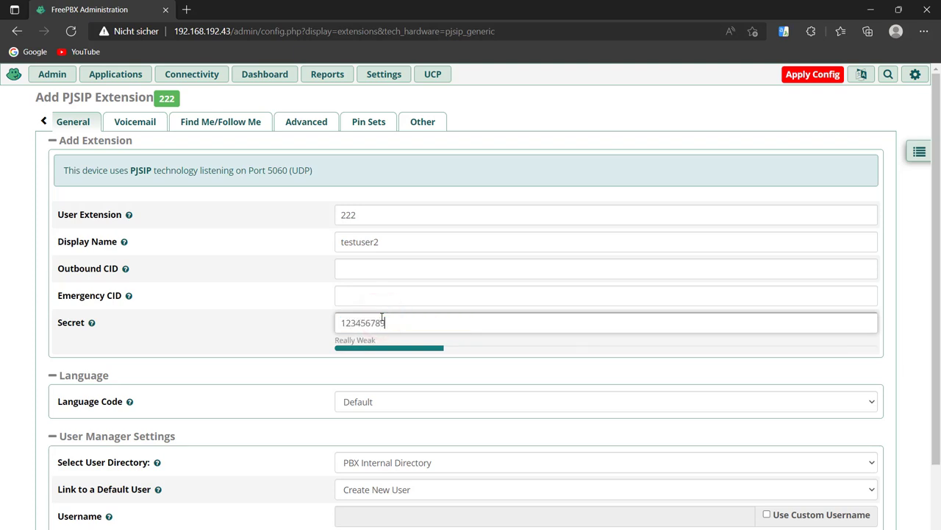
pyautogui.scroll(-2, 198, 385)
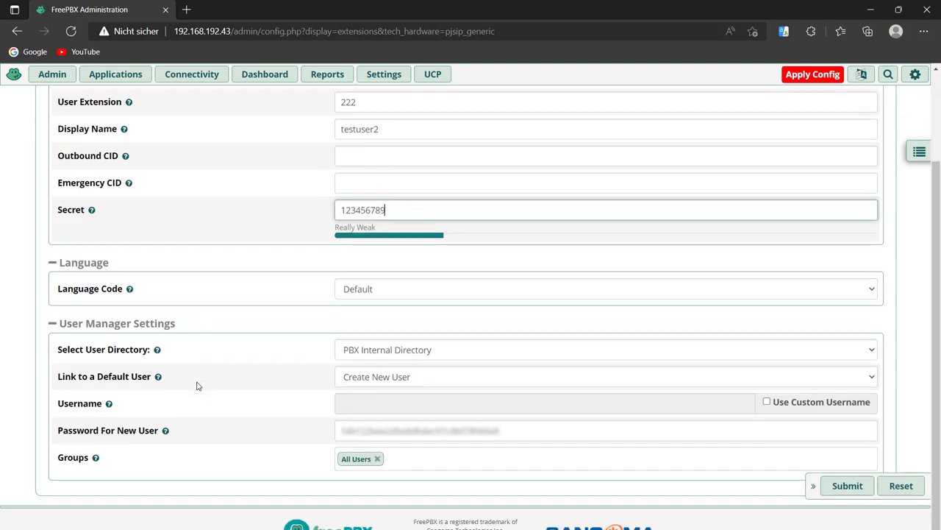
pyautogui.press('XF86MonBrightnessDown')
pyautogui.scroll(-1, 197, 385)
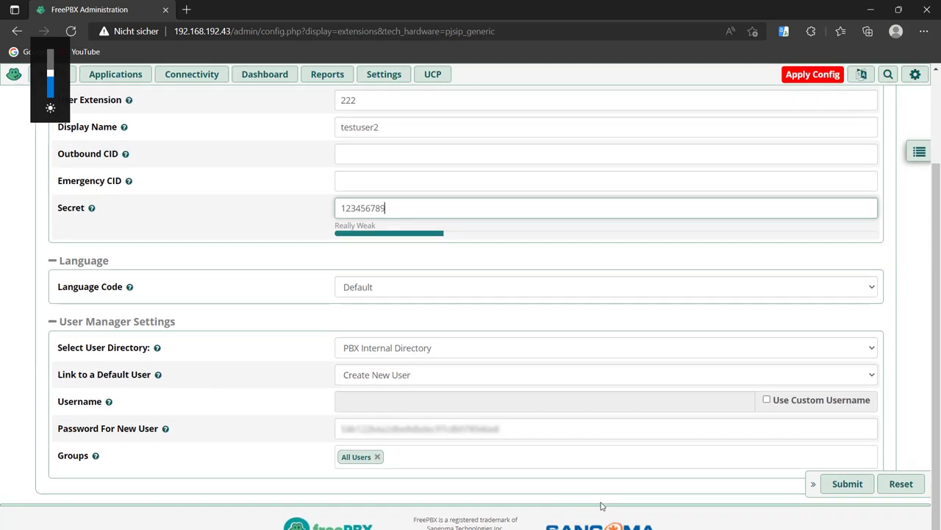
# Submit extension 222 and apply the configuration to the PBX.
pyautogui.click(847, 484)
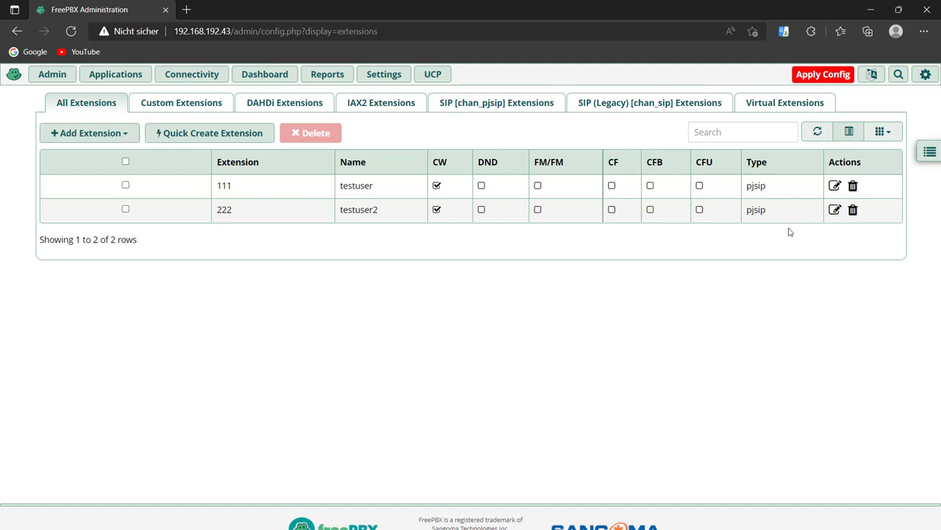
pyautogui.click(812, 75)
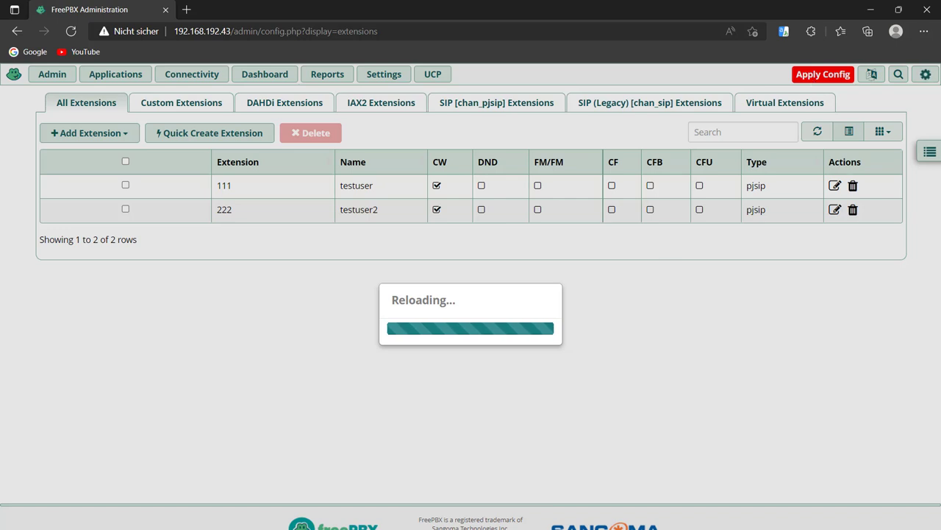
pyautogui.press('super')
# Launch MicroSIP, edit its account and correct the SIP server address to 192.168.192.43.
pyautogui.click(96, 206)
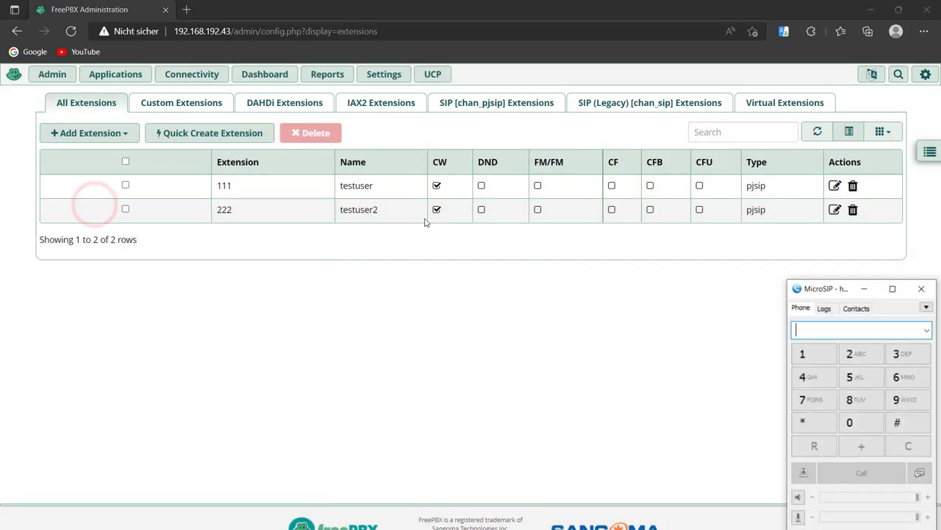
pyautogui.click(926, 306)
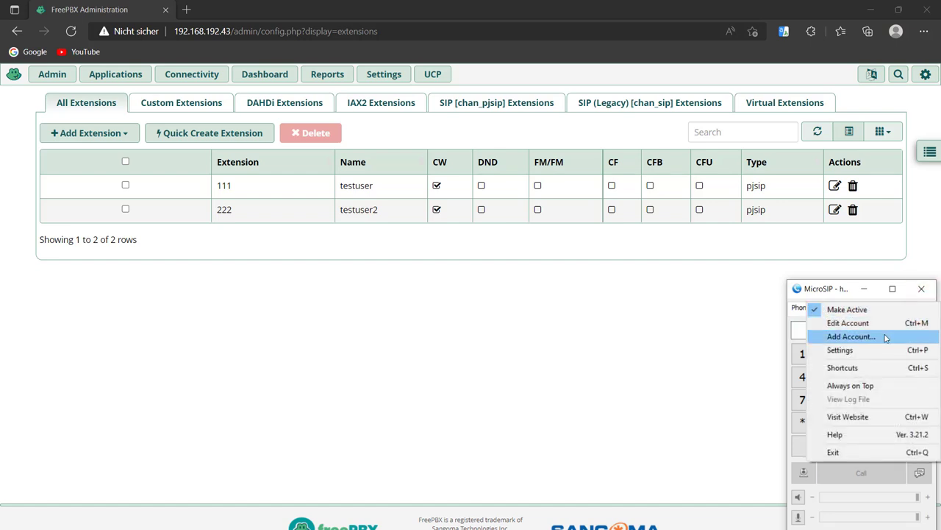
pyautogui.click(875, 323)
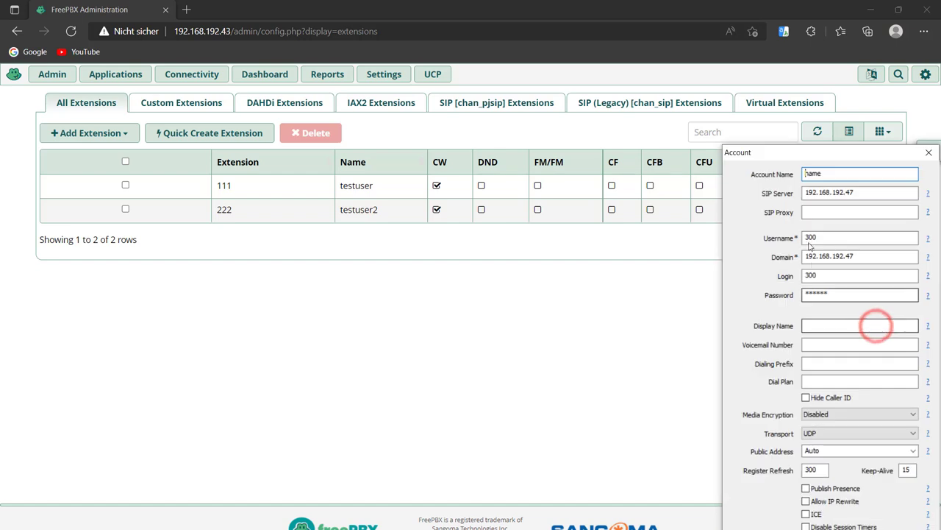
pyautogui.click(859, 193)
pyautogui.press('BackSpace')
pyautogui.write('3')
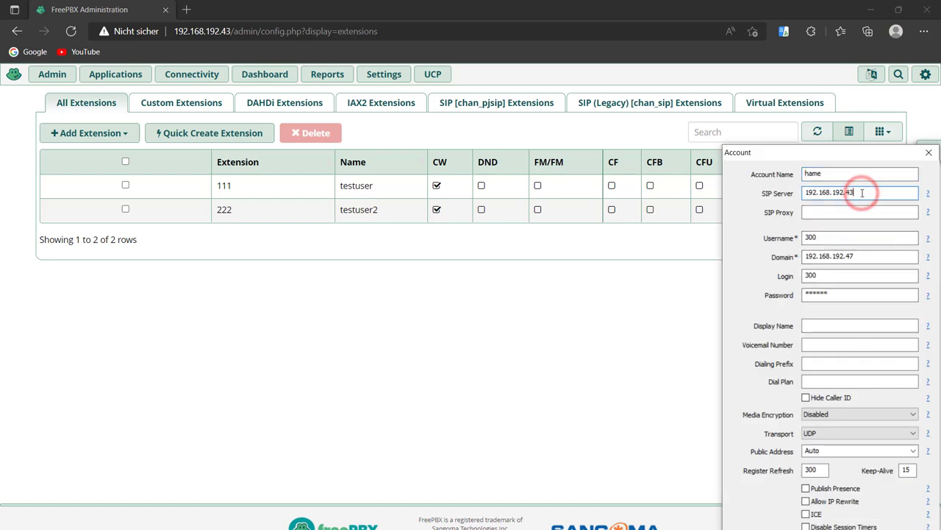
# Set the login to 111 with its password, fix the domain and save.
pyautogui.doubleClick(828, 276)
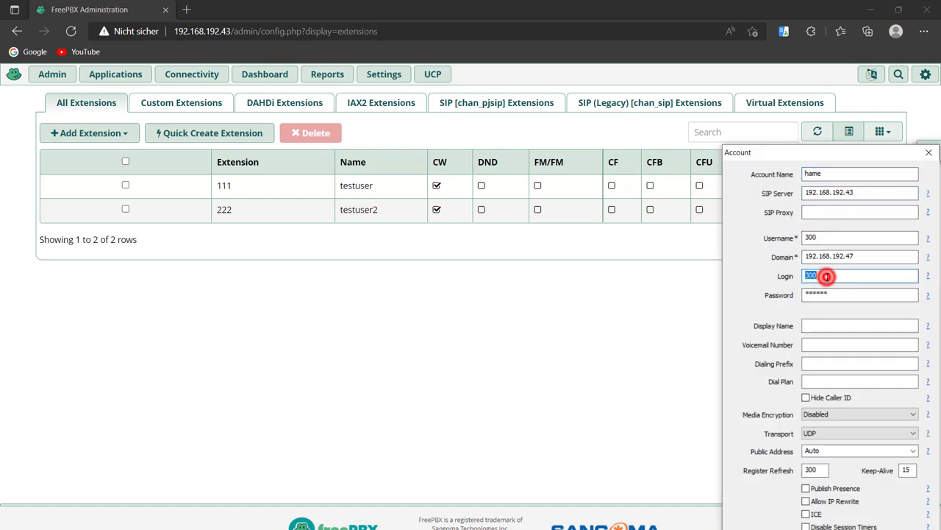
pyautogui.write('111')
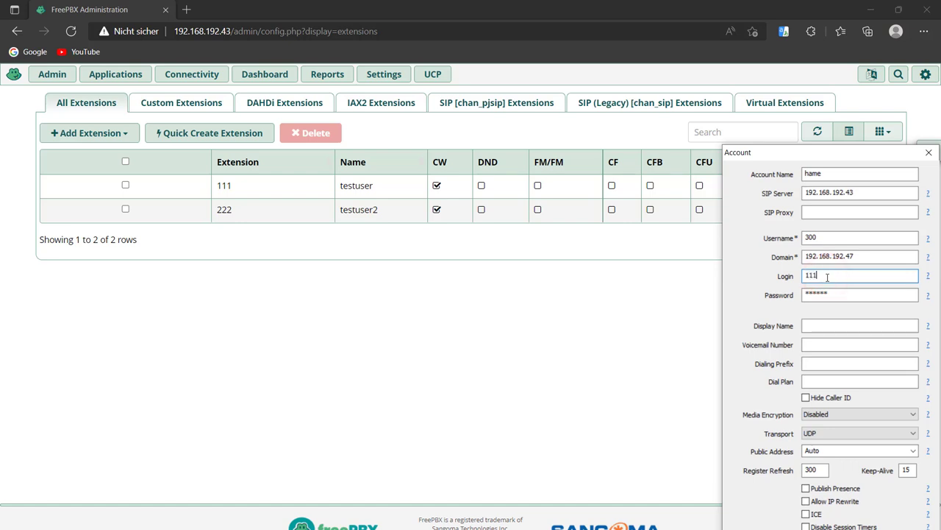
pyautogui.doubleClick(825, 294)
pyautogui.write('11')
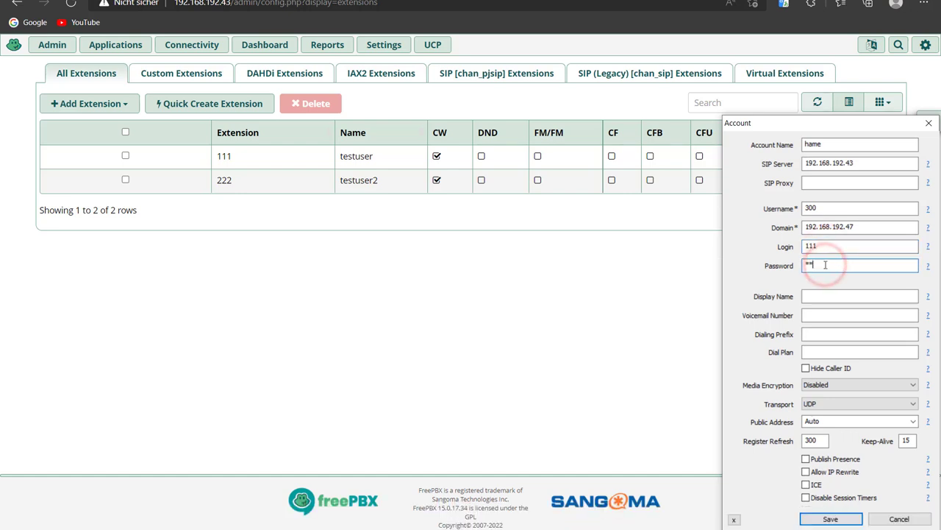
pyautogui.write('11')
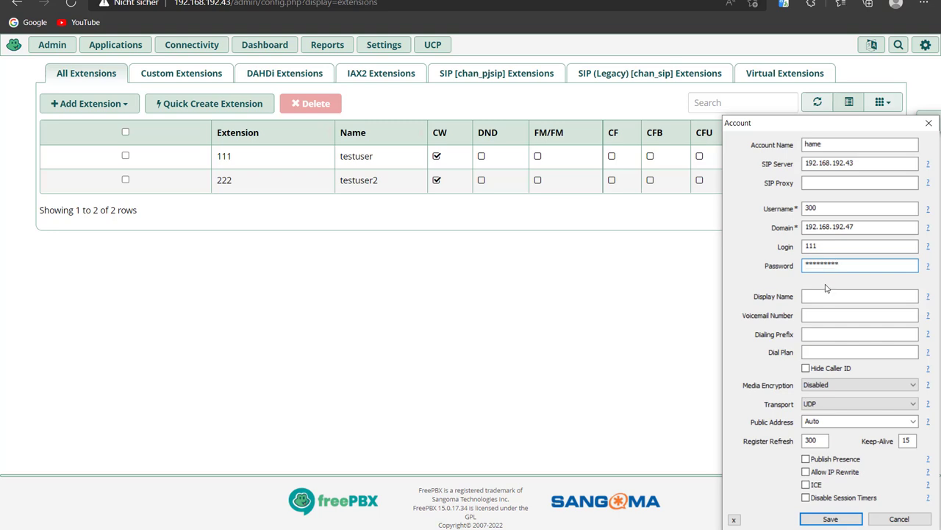
pyautogui.click(863, 222)
pyautogui.press('BackSpace')
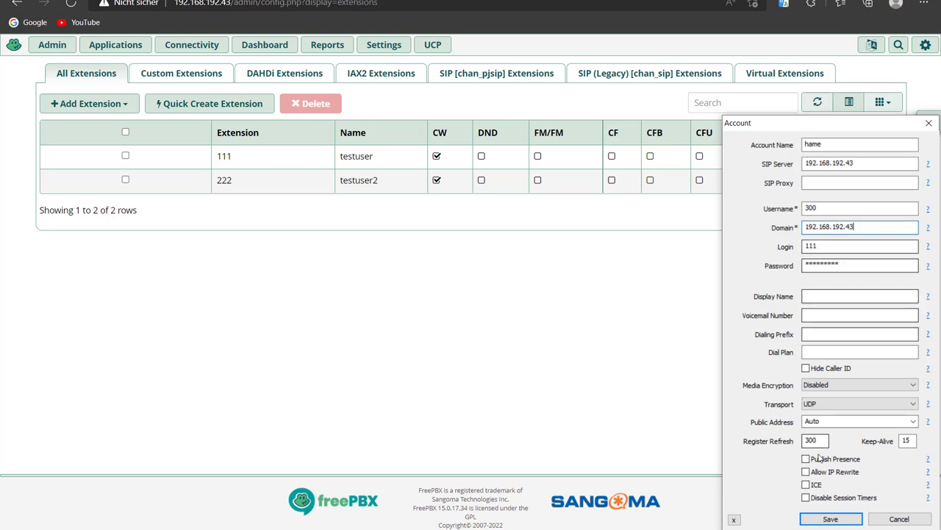
pyautogui.click(821, 520)
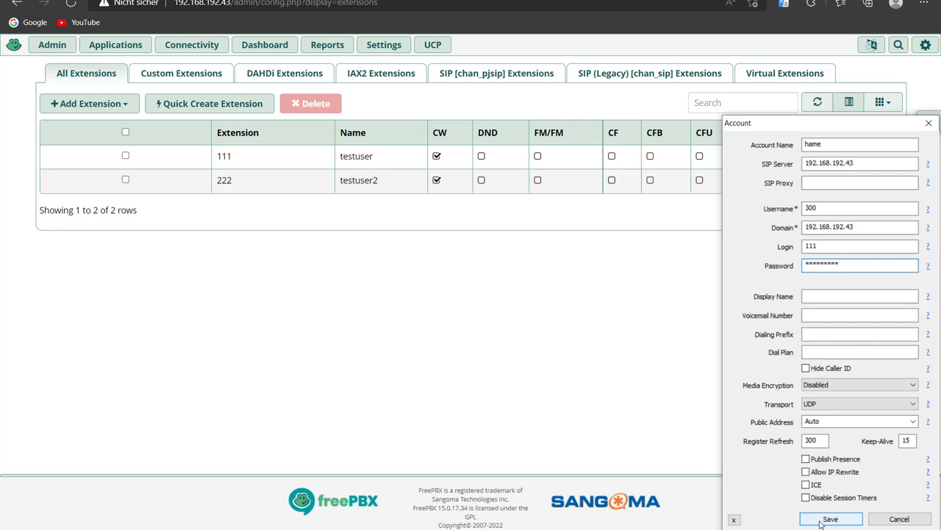
# Clear the account name, set the username to 111 and save the account.
pyautogui.doubleClick(825, 143)
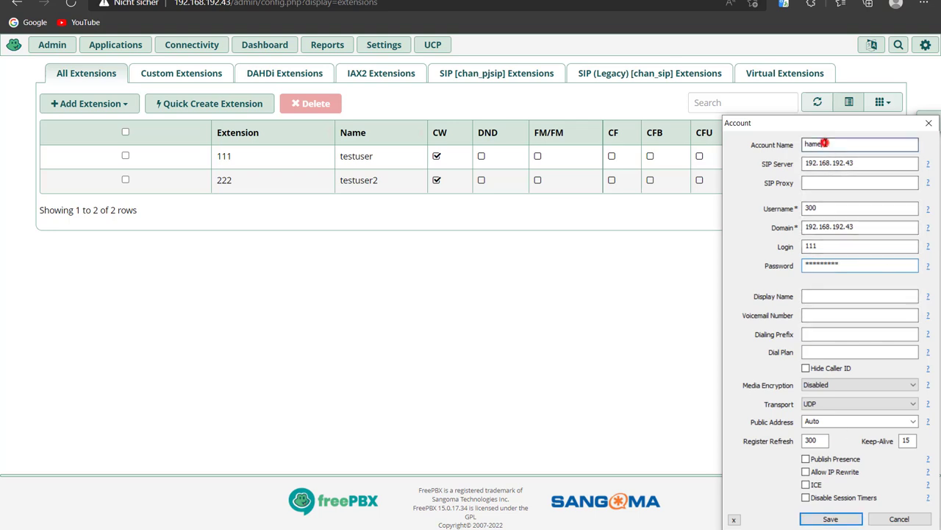
pyautogui.press('BackSpace')
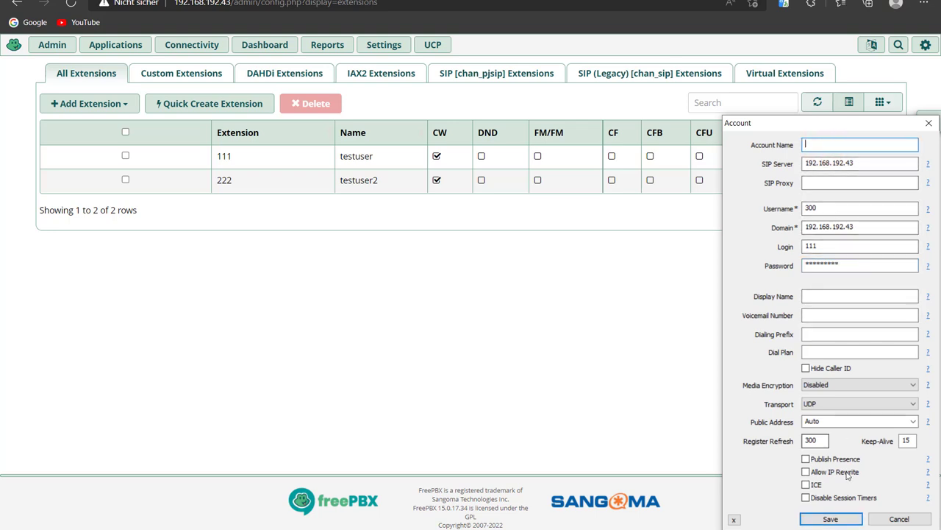
pyautogui.click(827, 521)
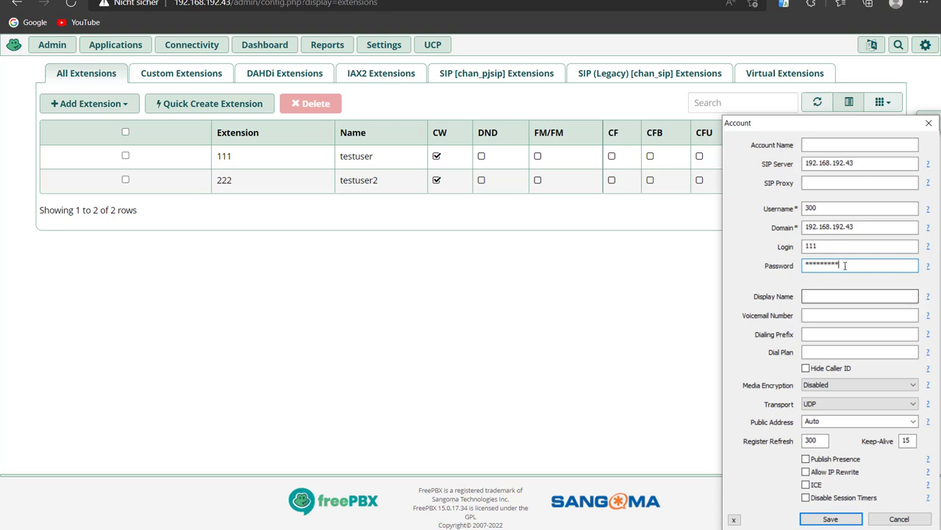
pyautogui.doubleClick(824, 209)
pyautogui.write('111')
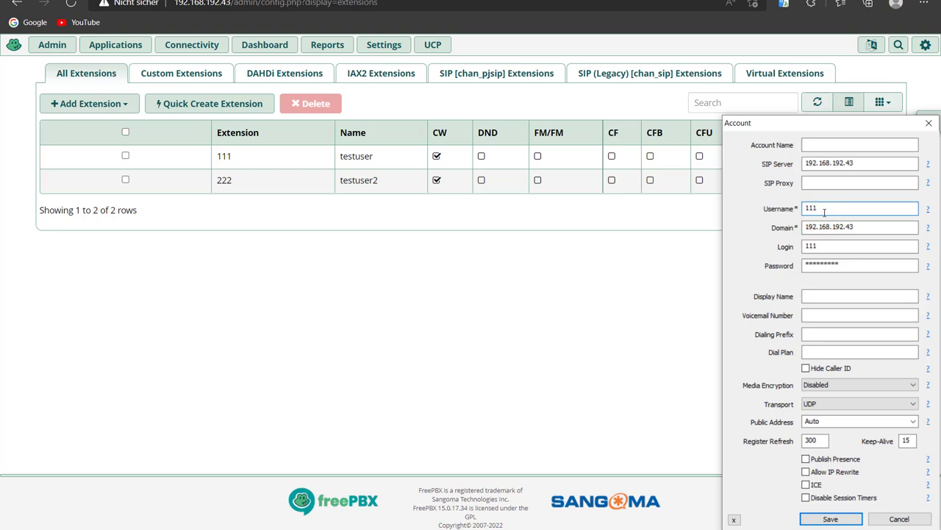
pyautogui.click(825, 517)
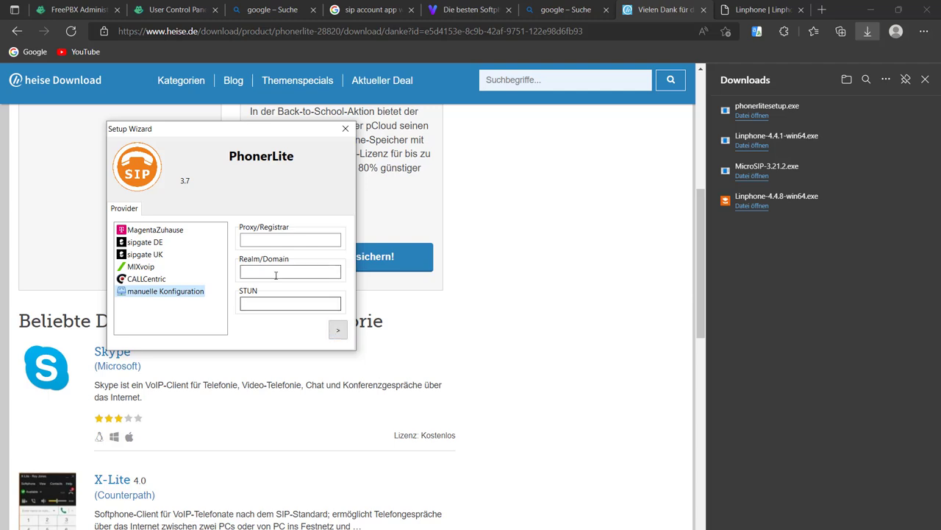
# Enter realm 192.168.192.43 and username 222 in the PhonerLite Setup Wizard.
pyautogui.click(274, 272)
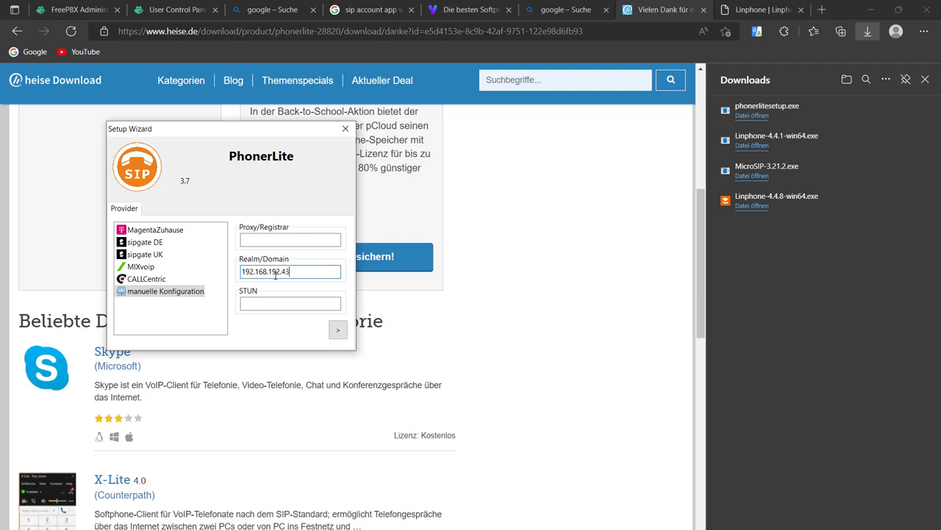
pyautogui.click(337, 330)
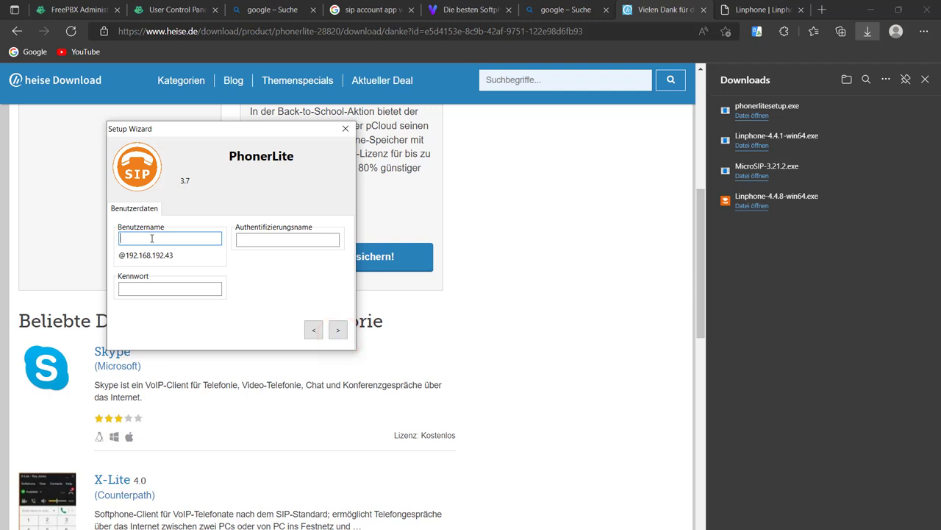
pyautogui.write('1')
pyautogui.press('BackSpace')
pyautogui.write('222')
# Enter the account password and complete the remaining wizard pages.
pyautogui.click(143, 290)
pyautogui.write('222')
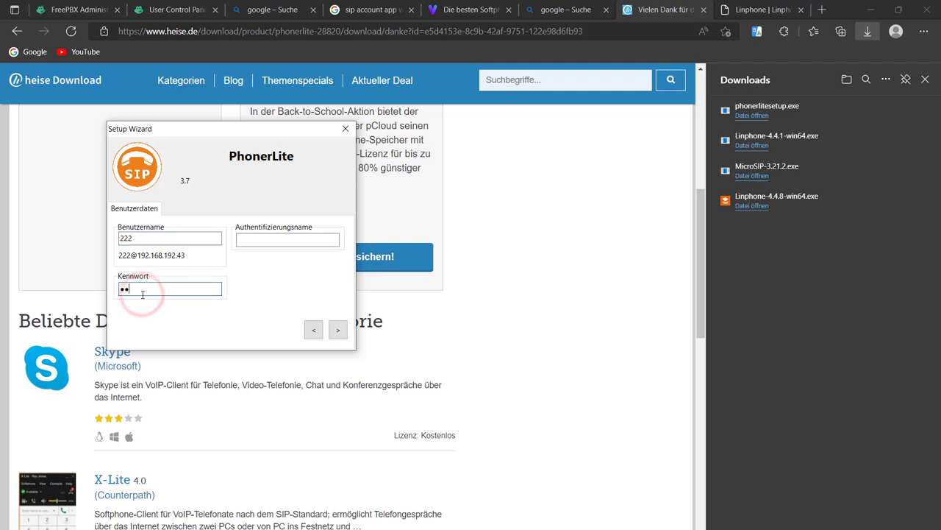
pyautogui.write('2')
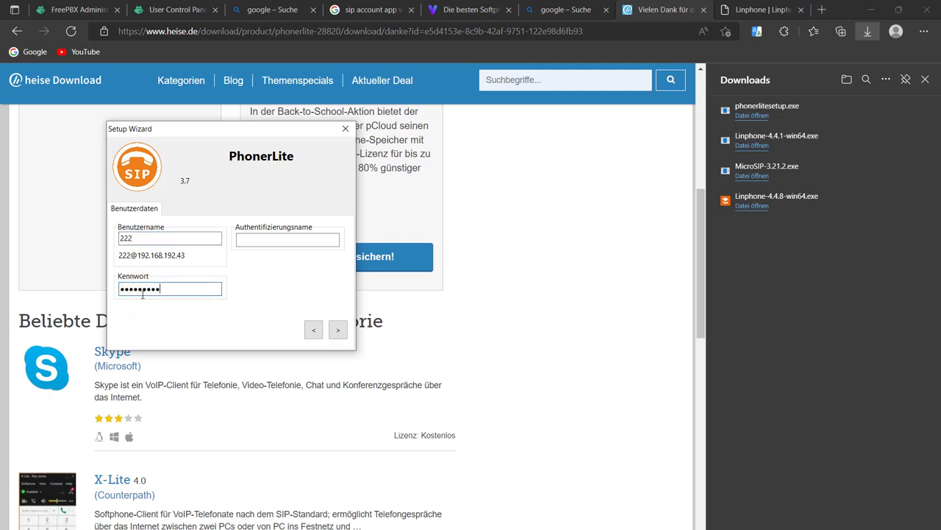
pyautogui.click(339, 328)
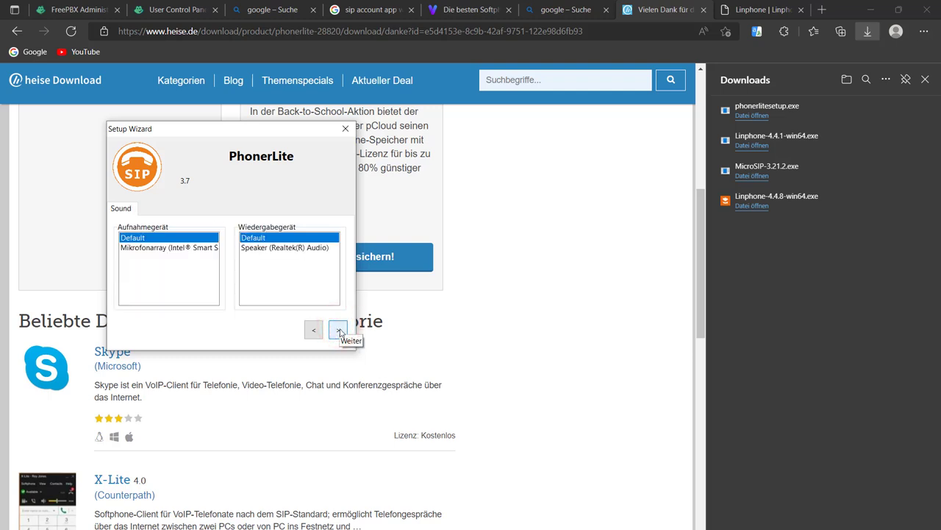
pyautogui.click(338, 330)
pyautogui.click(339, 331)
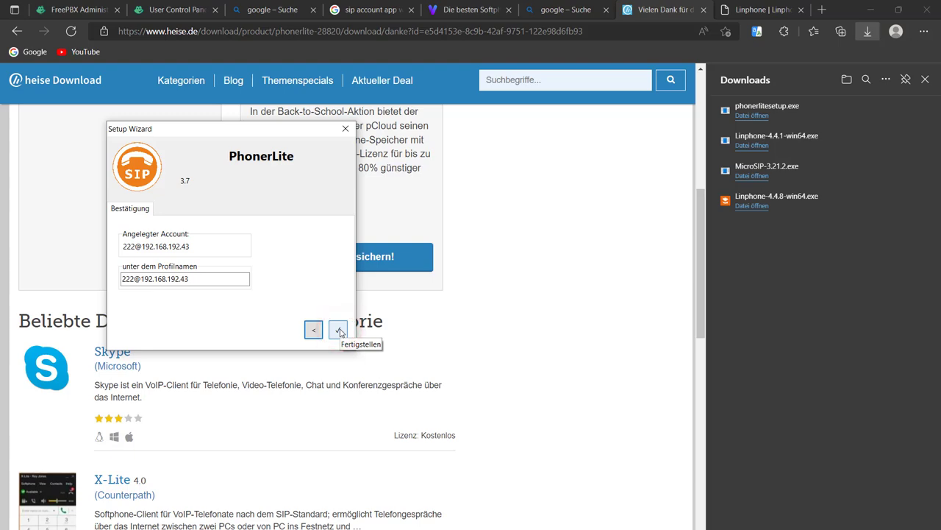
pyautogui.click(338, 330)
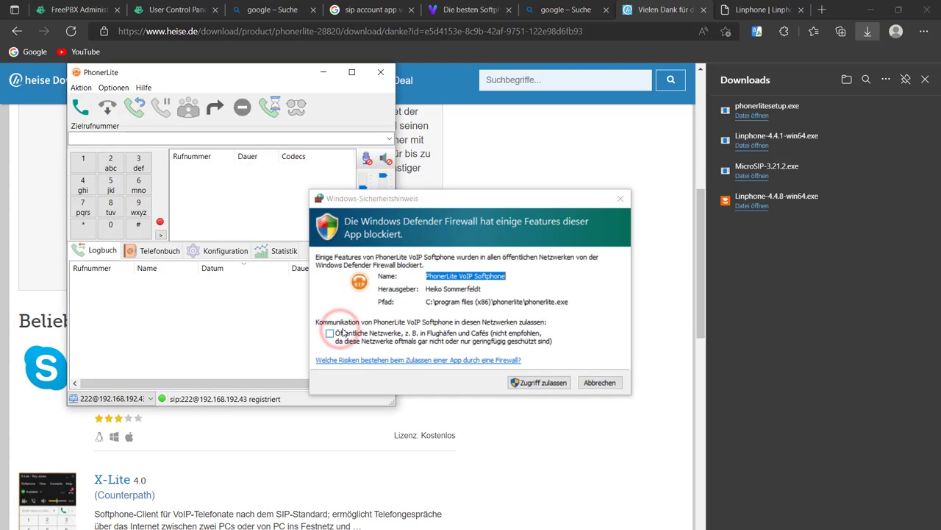
# Allow PhonerLite through the firewall, call 222 from MicroSIP and answer it in PhonerLite.
pyautogui.click(541, 382)
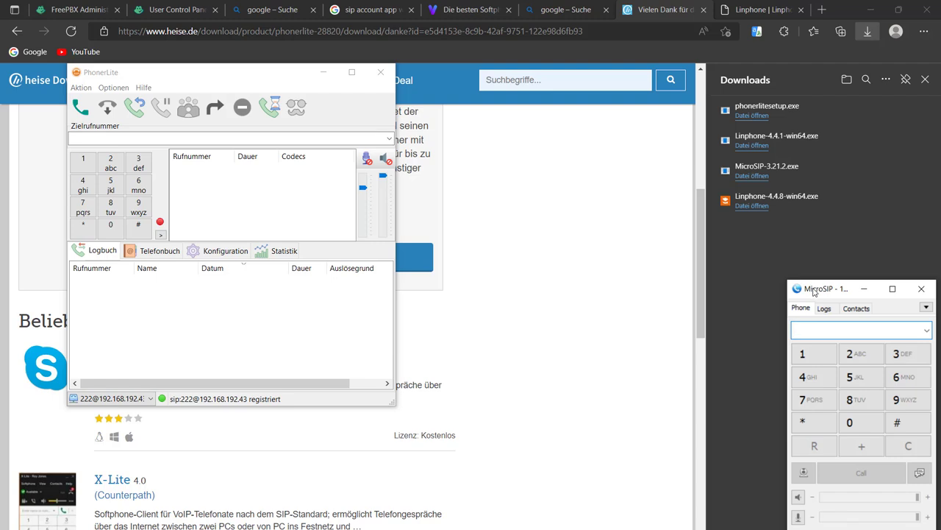
pyautogui.moveTo(811, 288); pyautogui.dragTo(453, 108)
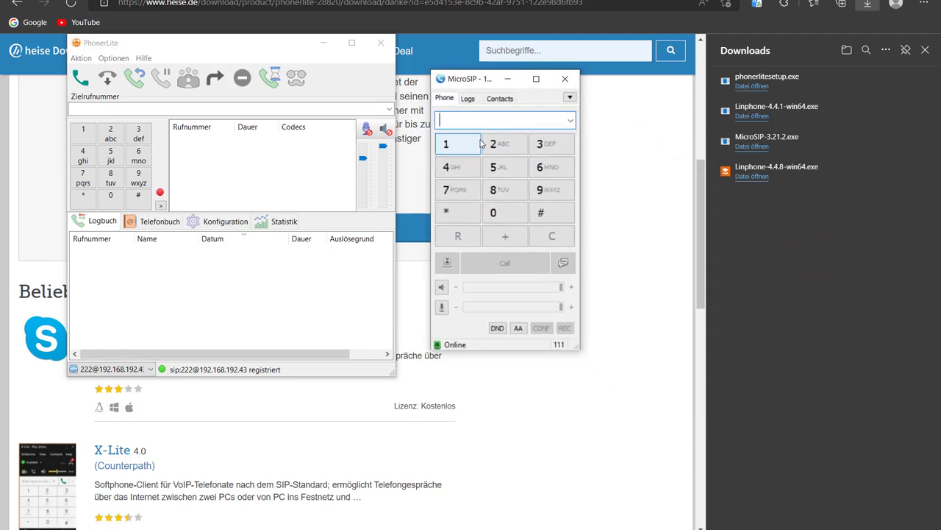
pyautogui.click(497, 172)
pyautogui.click(497, 172)
pyautogui.click(497, 142)
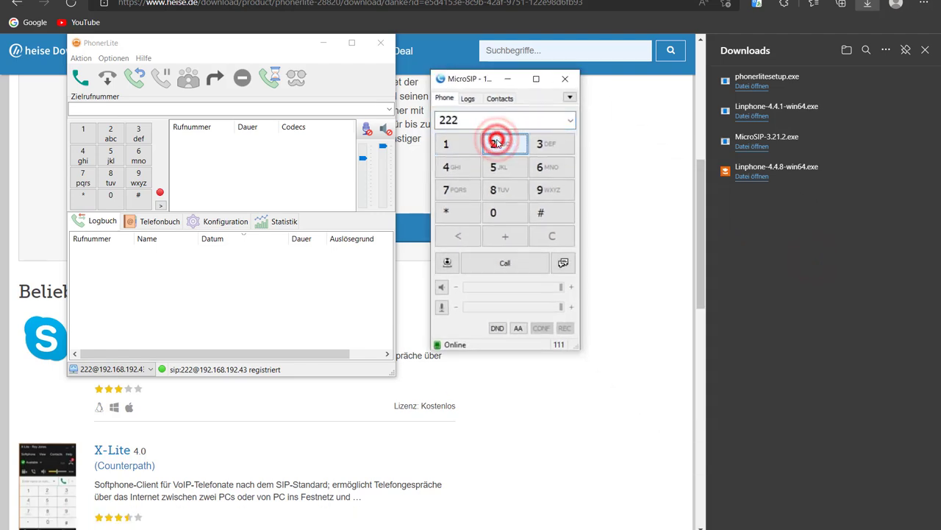
pyautogui.click(505, 262)
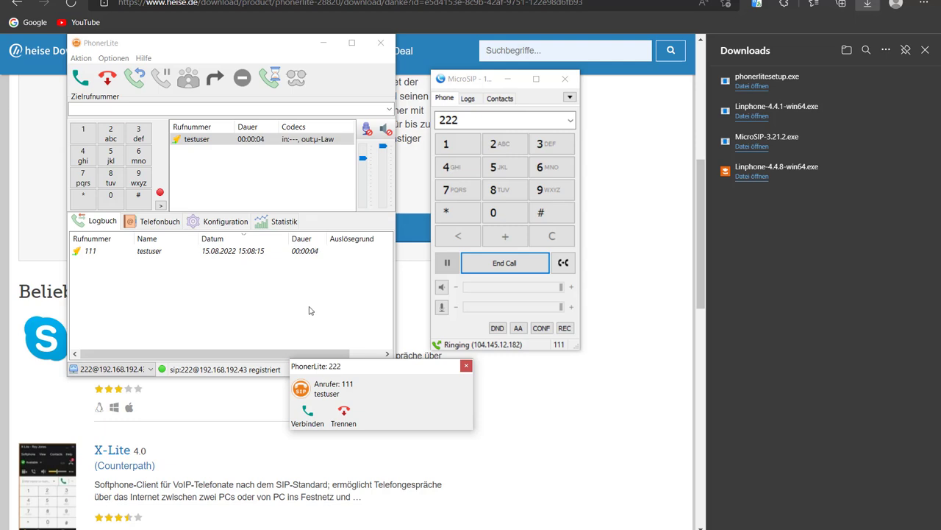
pyautogui.moveTo(342, 364); pyautogui.dragTo(225, 284)
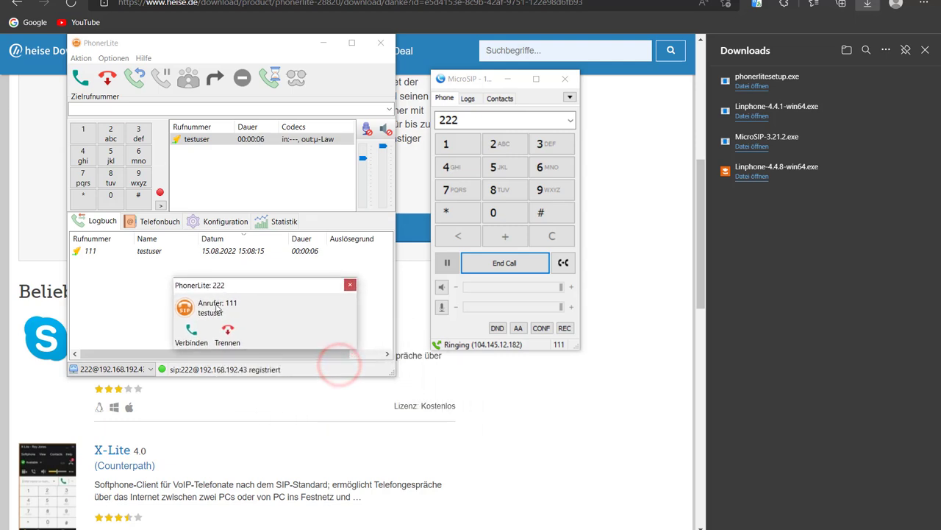
pyautogui.click(192, 330)
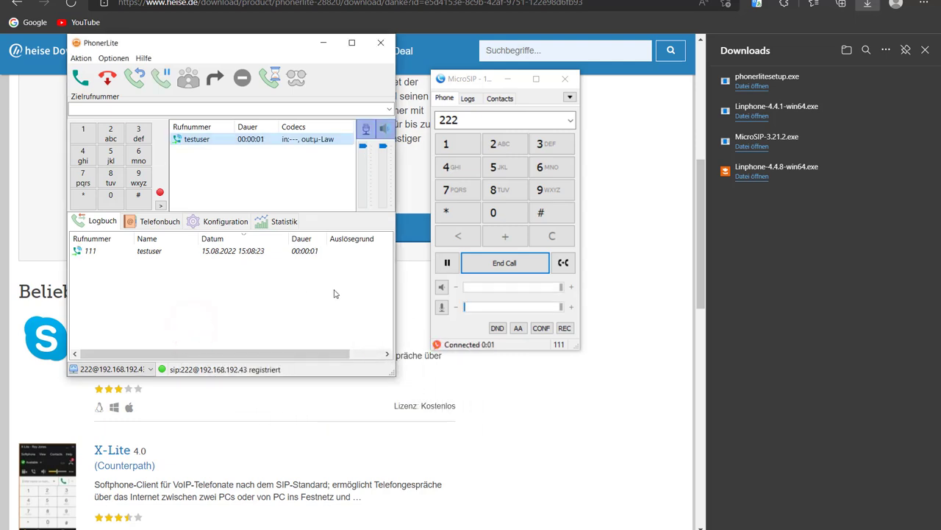